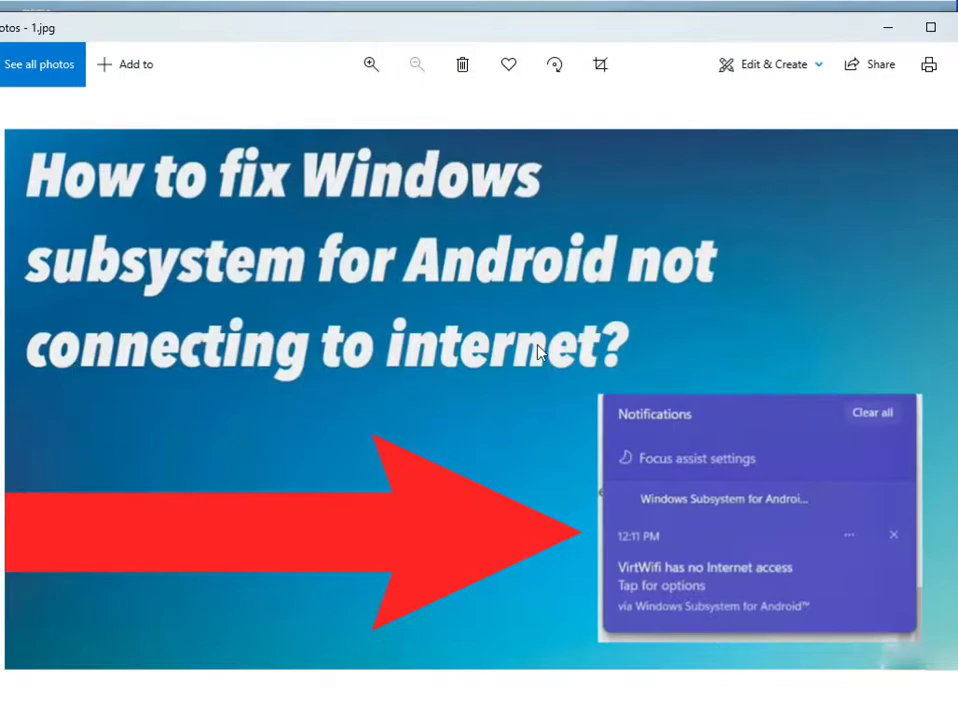
Step: Close the Photos window showing 1.jpg to reveal the desktop
click(928, 64)
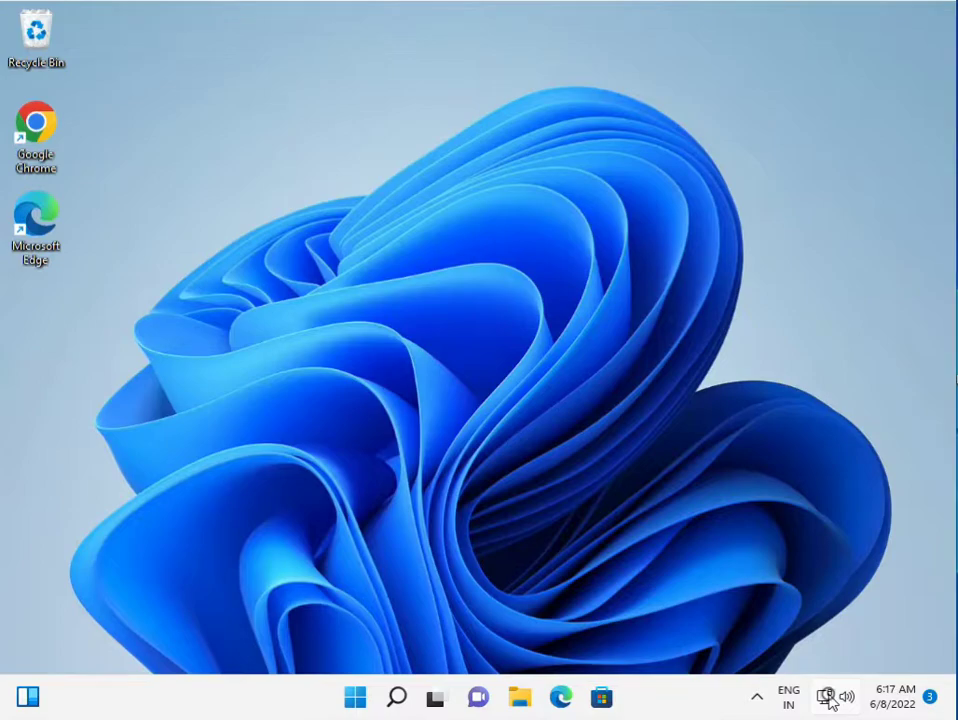
click(830, 698)
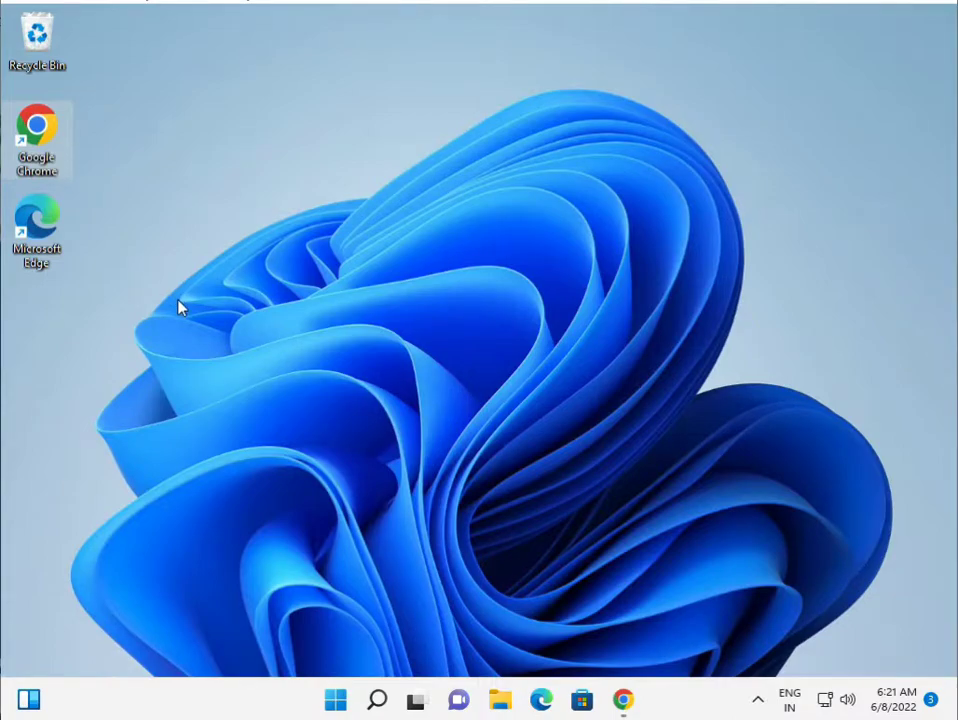
Step: Open Control Panel from Start, then Network and Sharing Center's Change adapter settings list
key(super)
text(con)
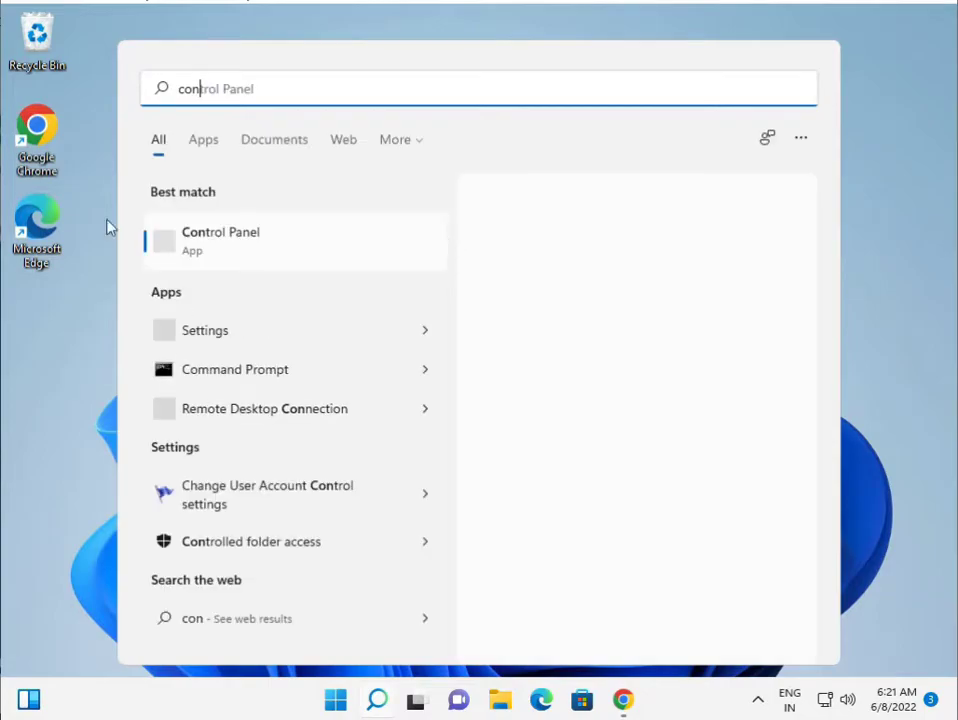
click(224, 250)
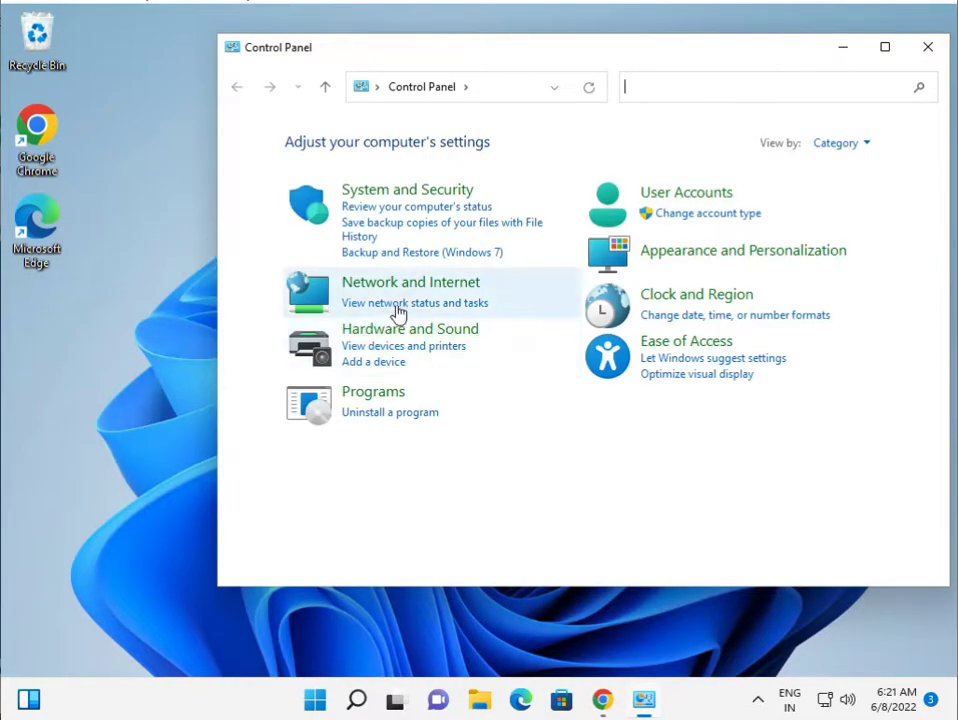
click(404, 290)
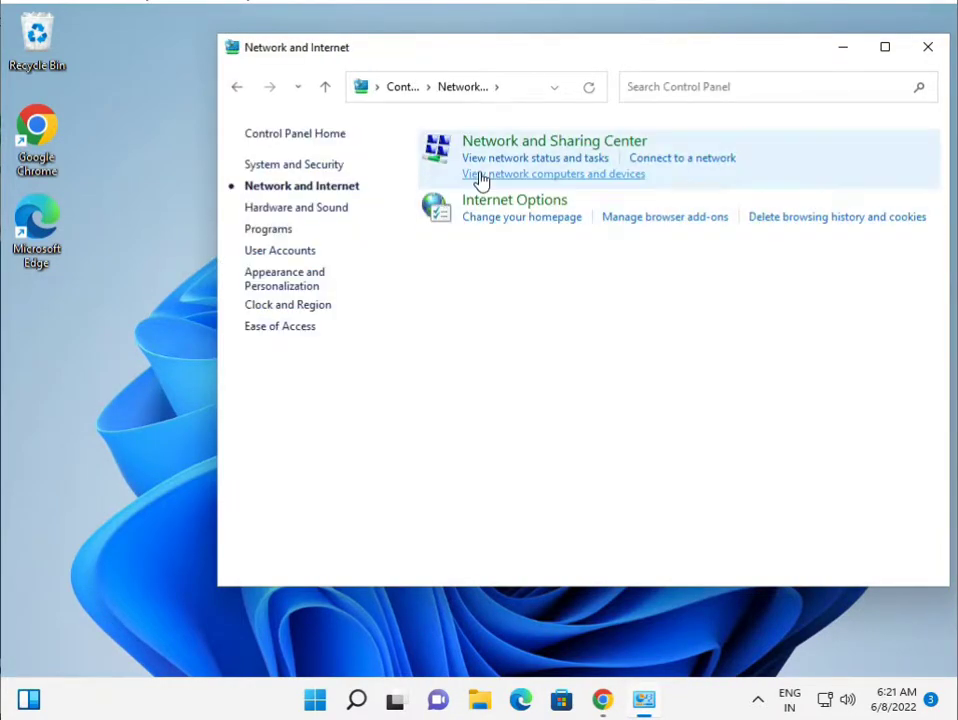
click(522, 148)
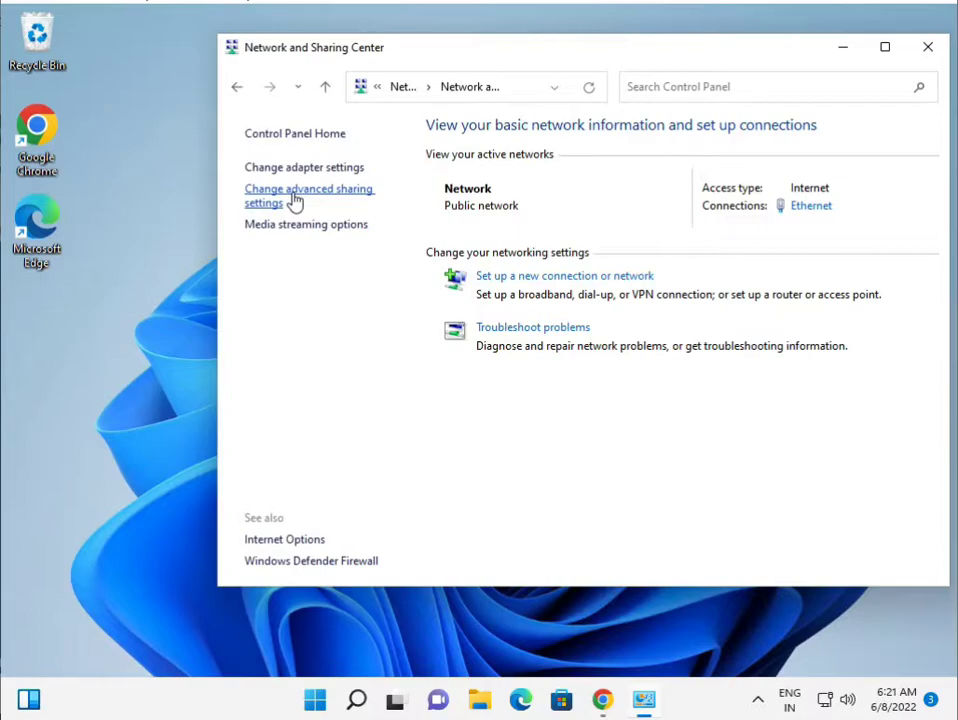
click(298, 168)
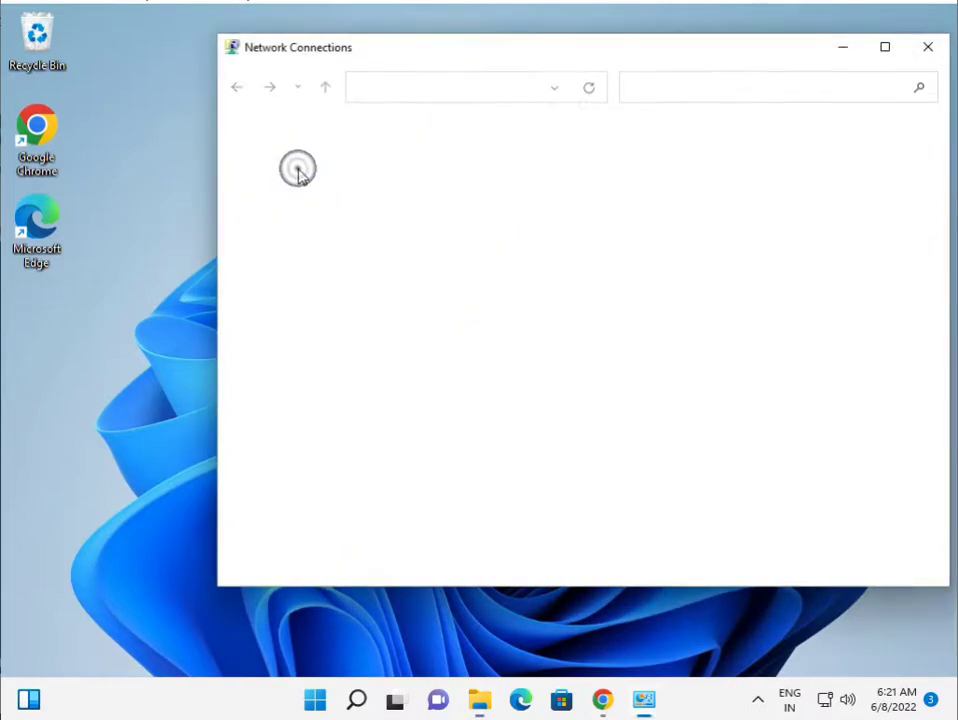
Step: Open Properties for the Ethernet adapter from its right-click menu
click(300, 170)
right_click(298, 170)
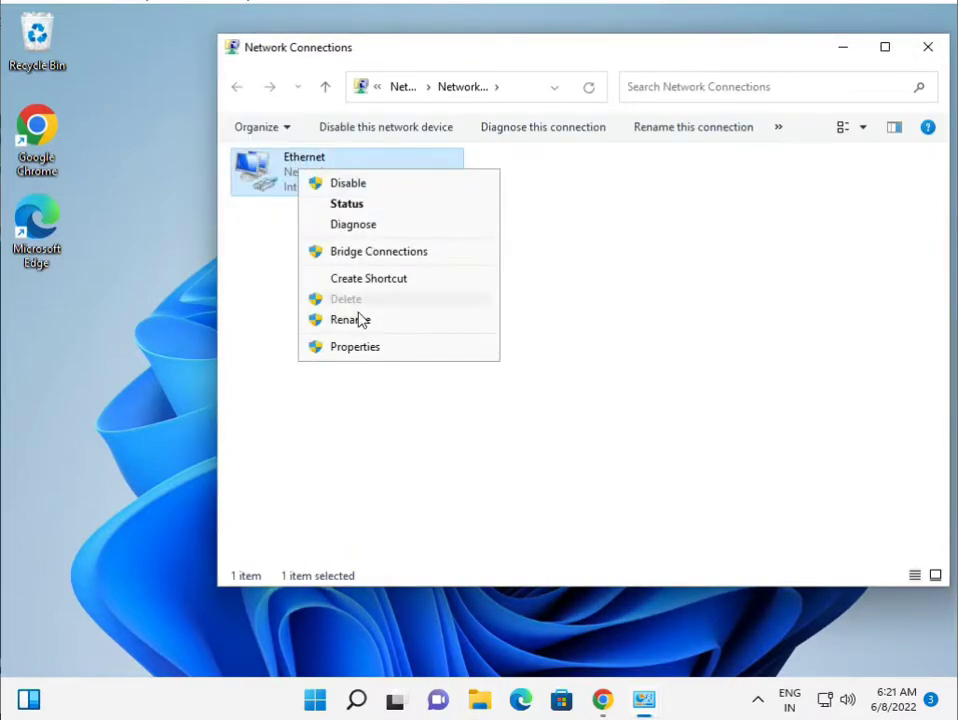
click(365, 345)
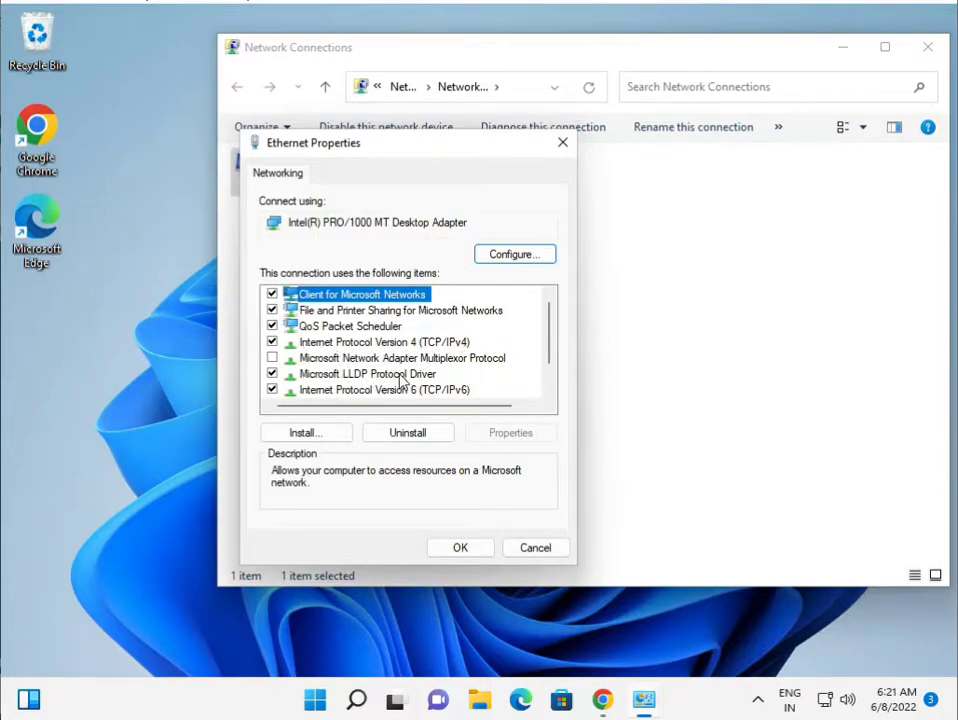
scroll(410, 380, down, 1)
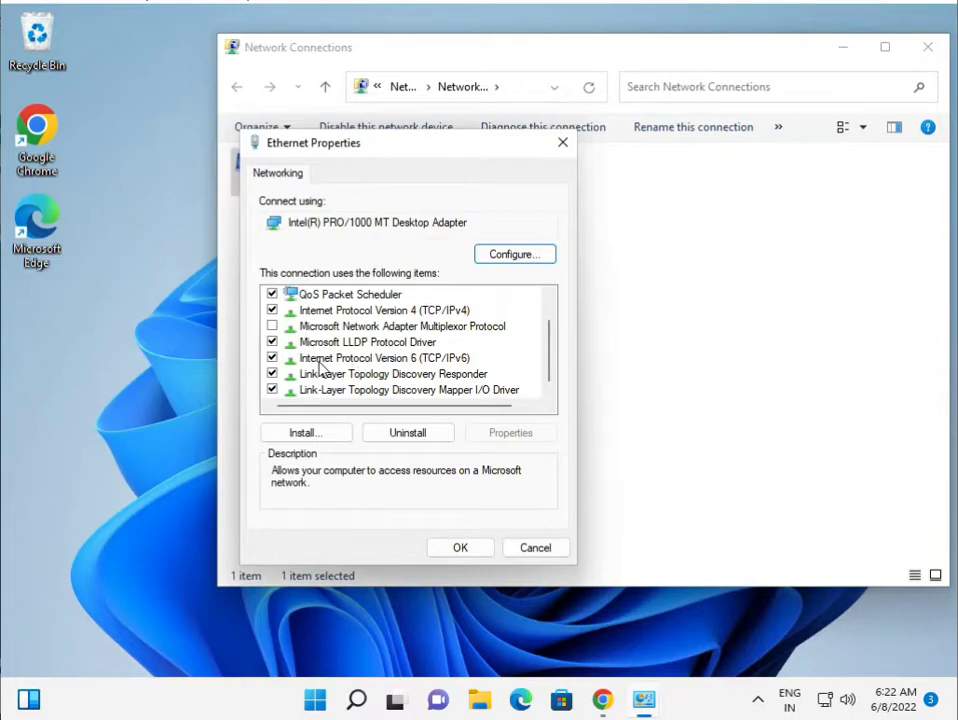
click(550, 360)
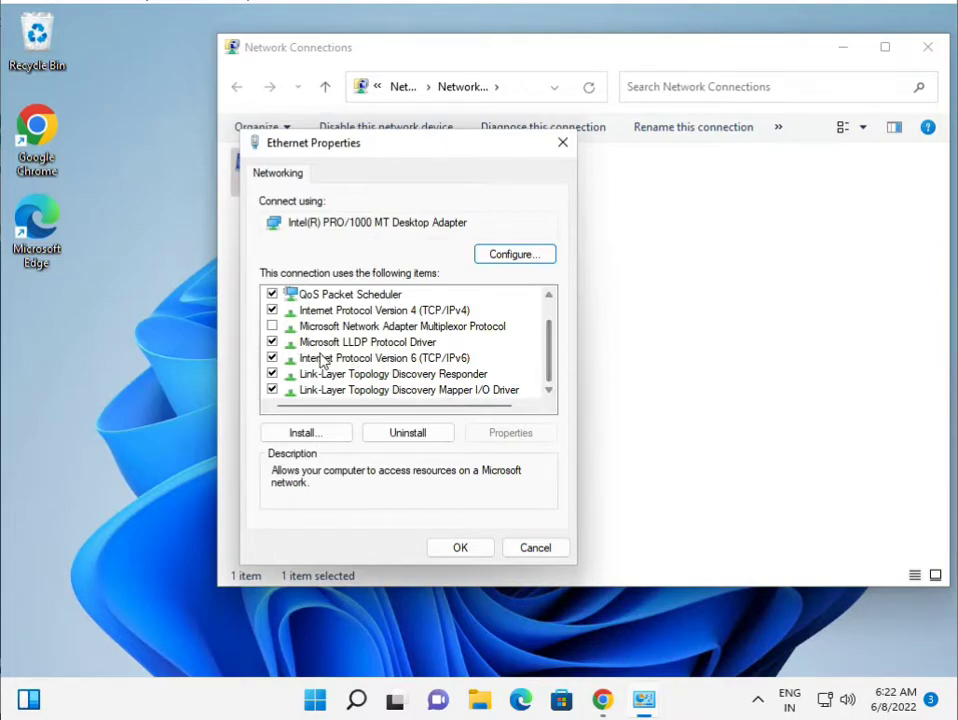
click(318, 328)
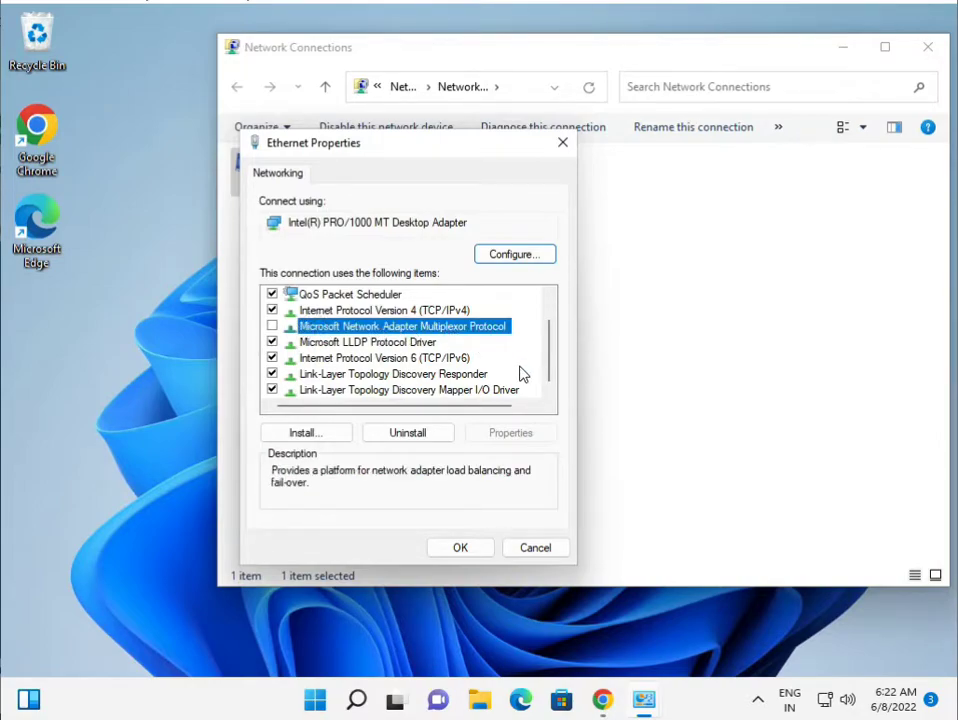
drag(547, 380, 548, 359)
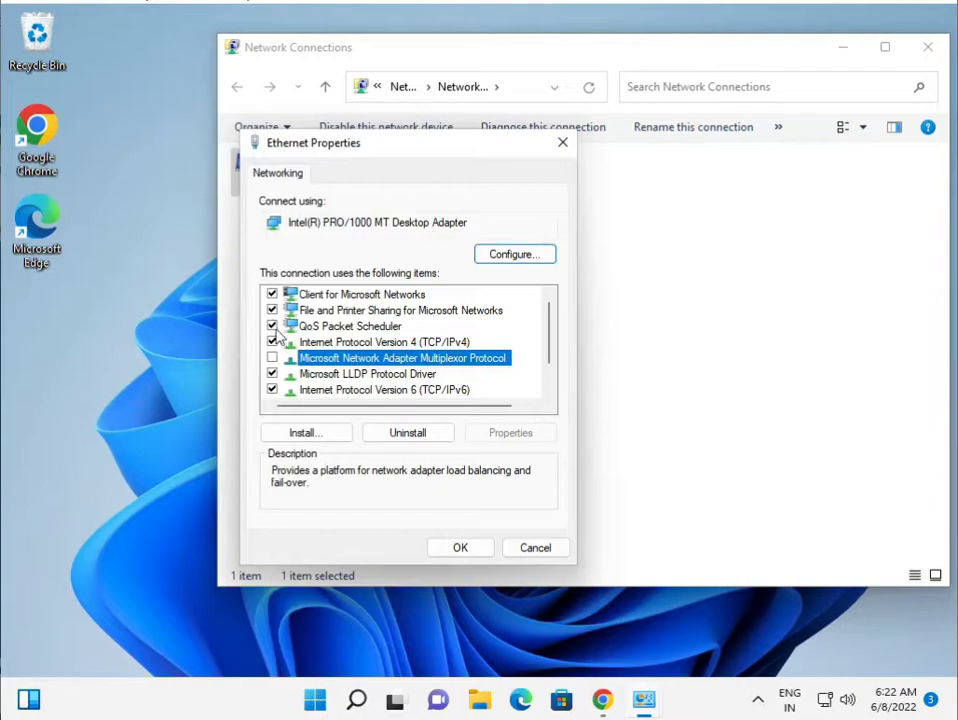
click(272, 311)
click(272, 311)
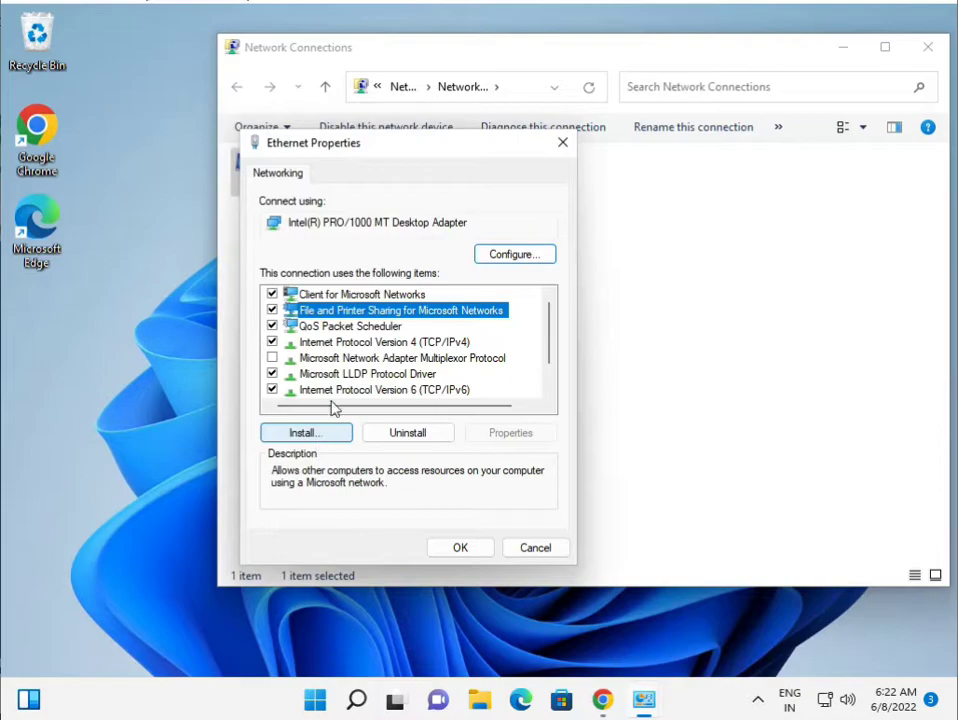
click(335, 359)
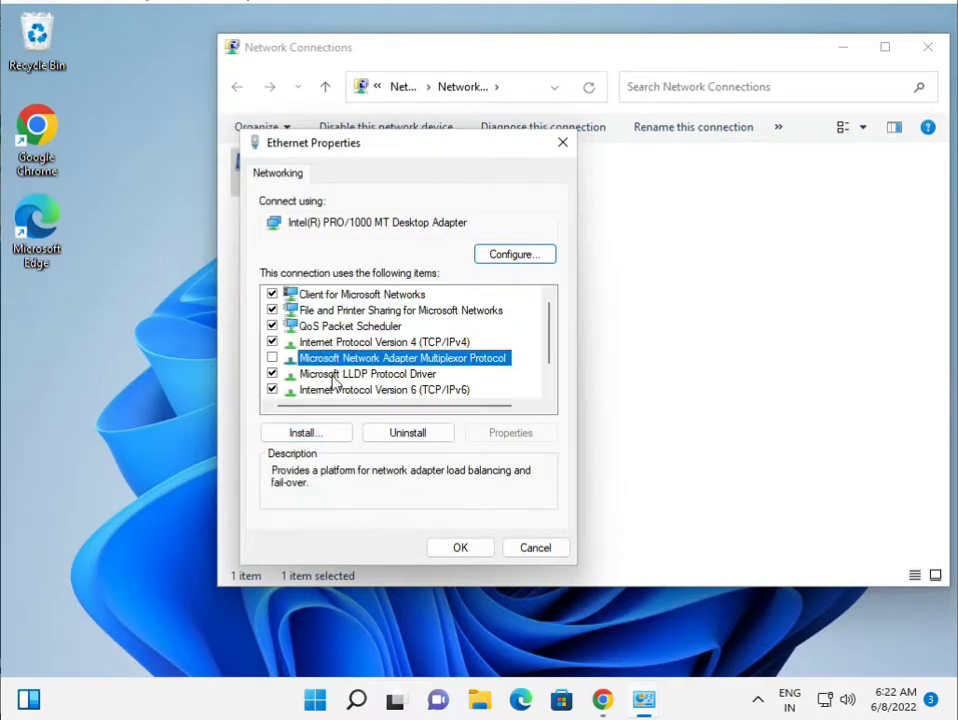
click(333, 375)
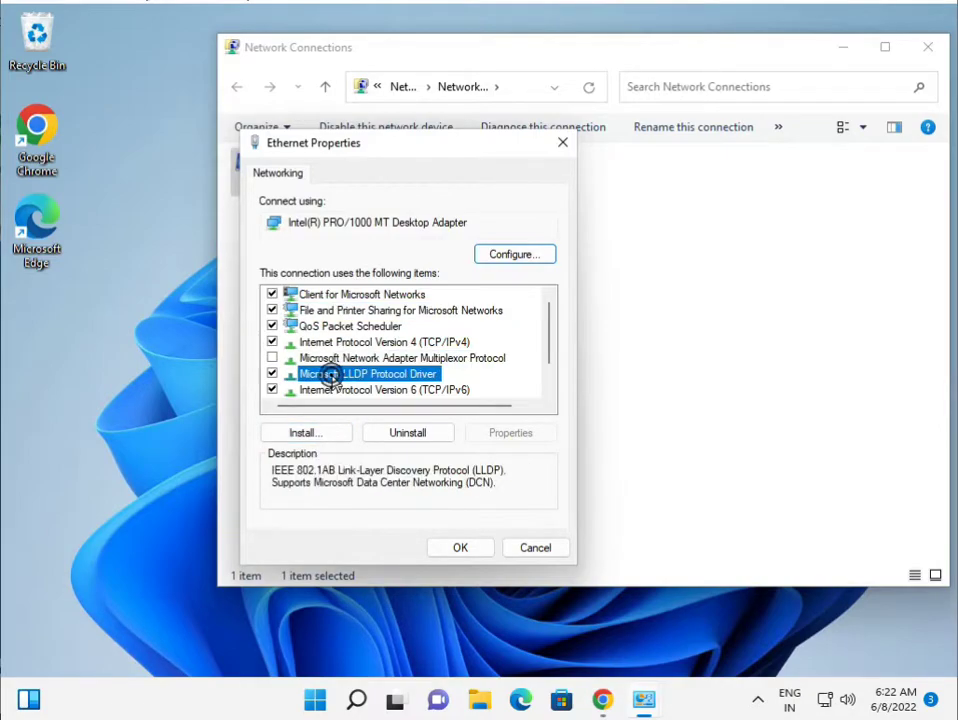
Step: Close Ethernet Properties, Network Connections and Network and Sharing Center, and dismiss the notification
click(461, 547)
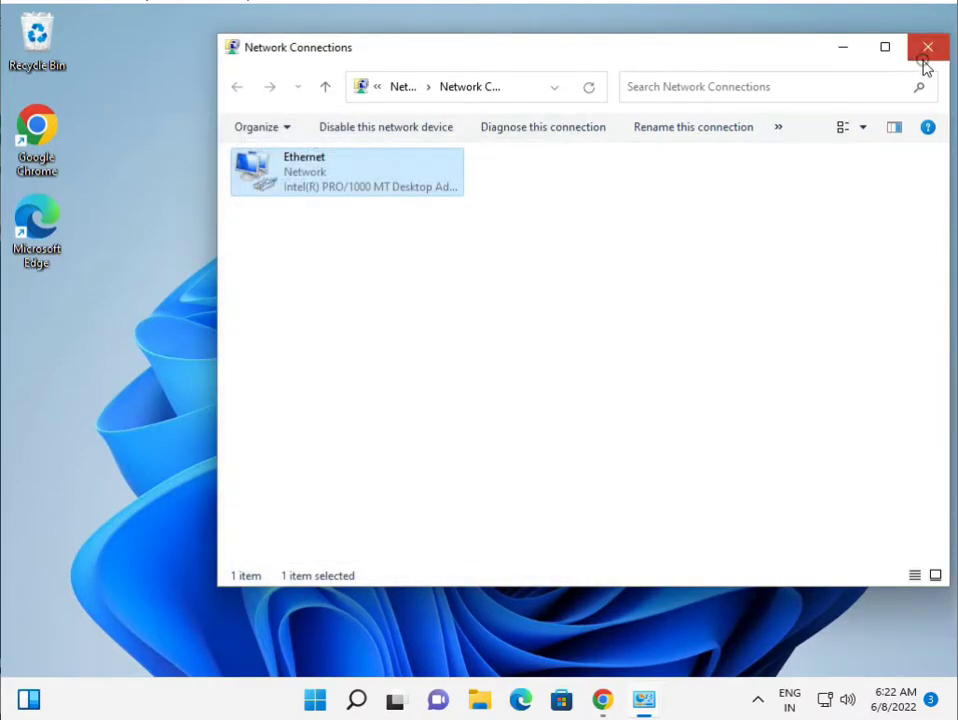
click(926, 50)
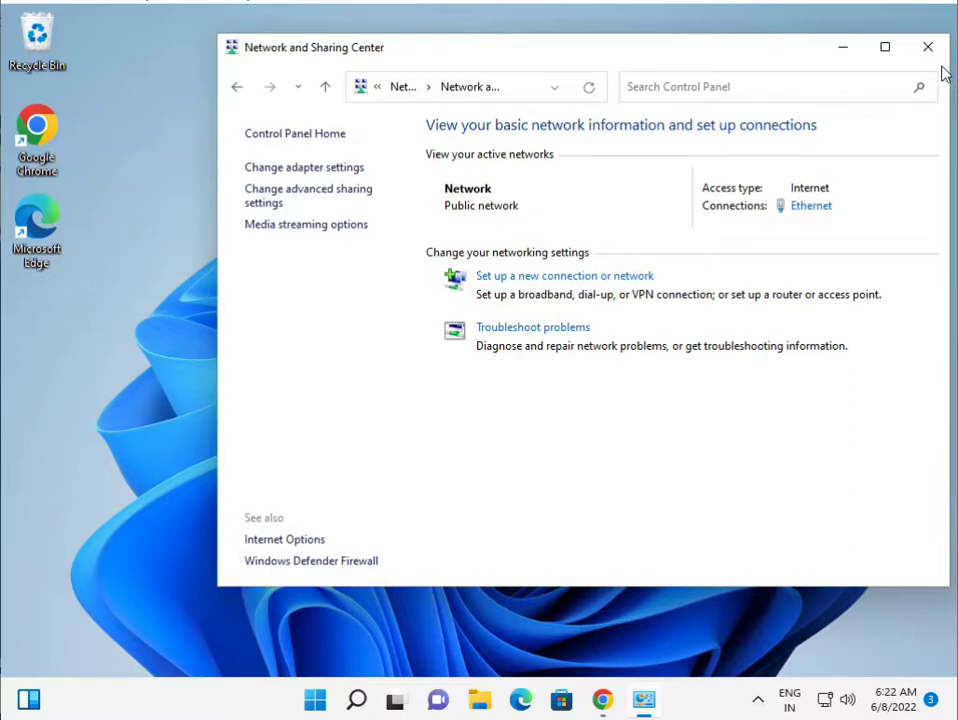
click(928, 47)
drag(866, 667, 640, 590)
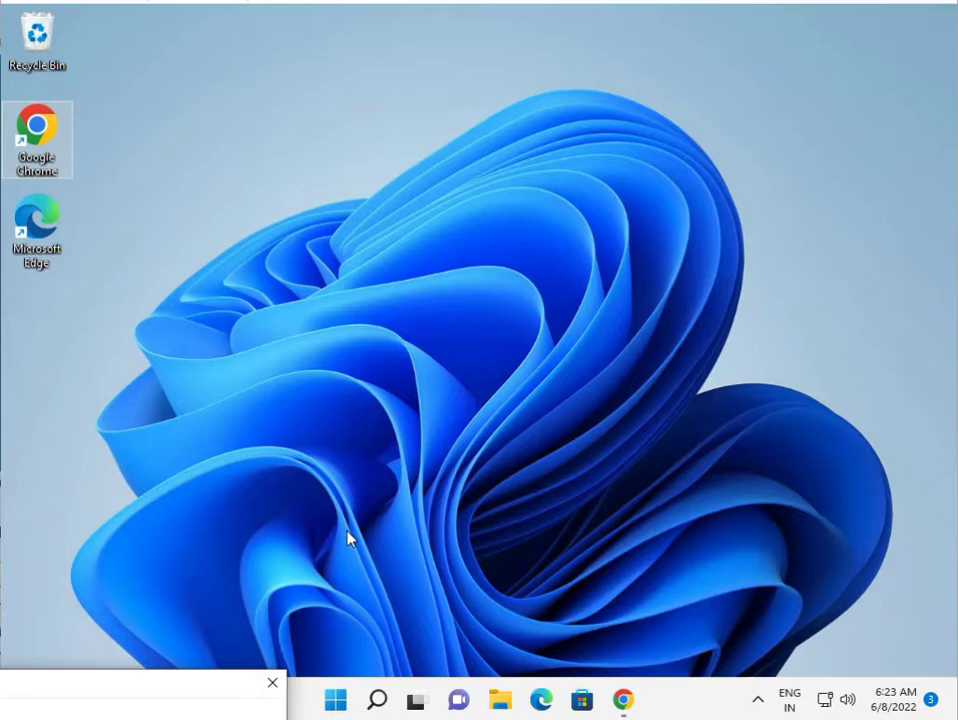
click(272, 683)
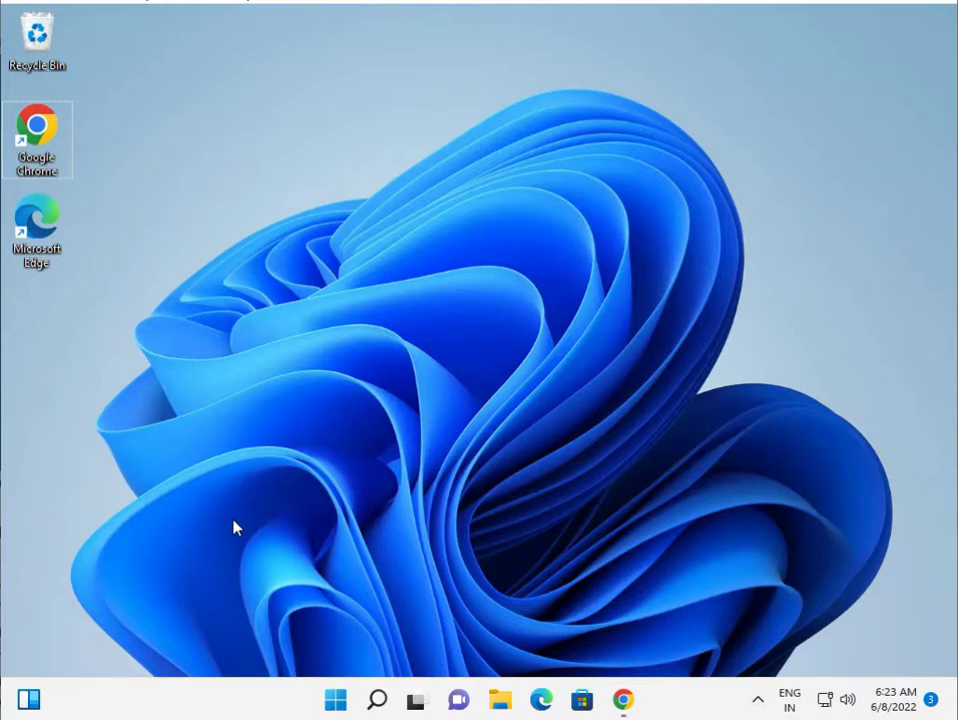
Step: Run Command Prompt as administrator from a Start search for cmd, approving UAC
key(super)
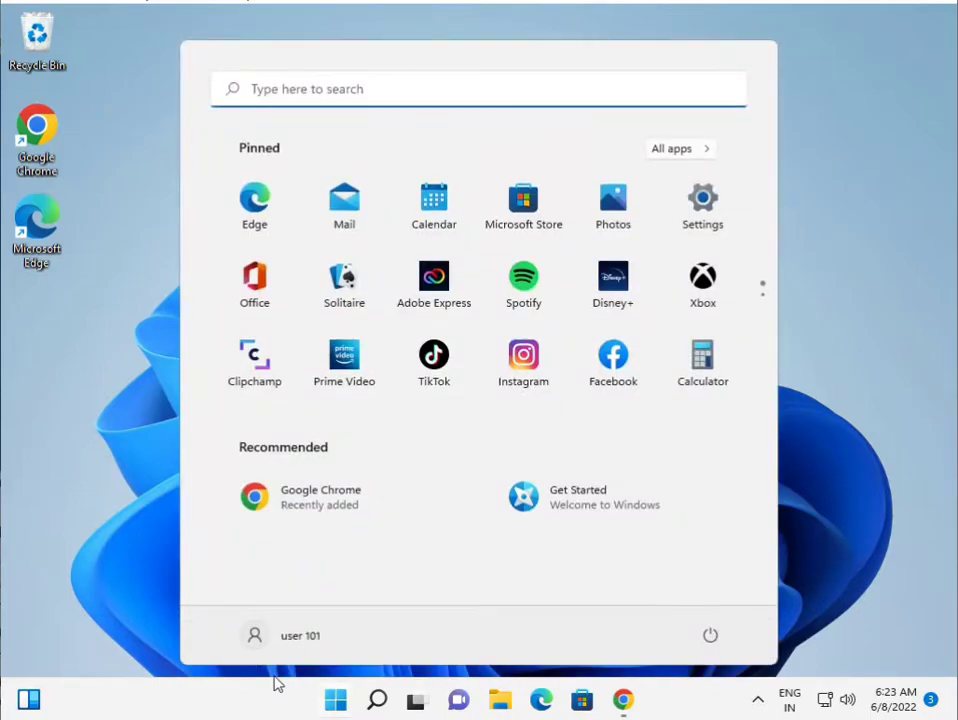
text(cm)
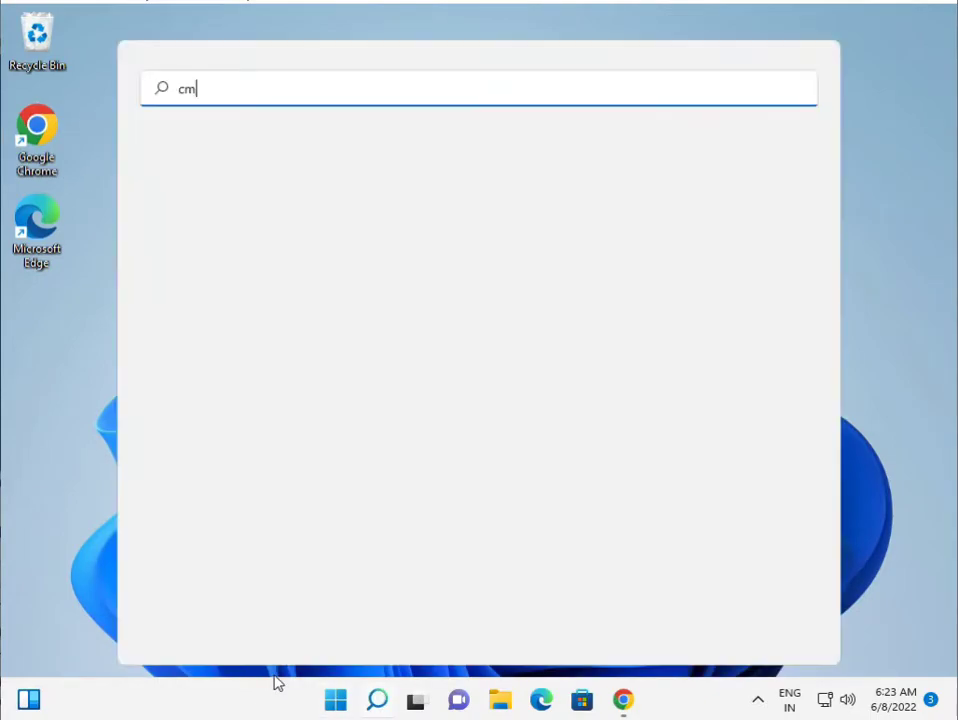
text(d)
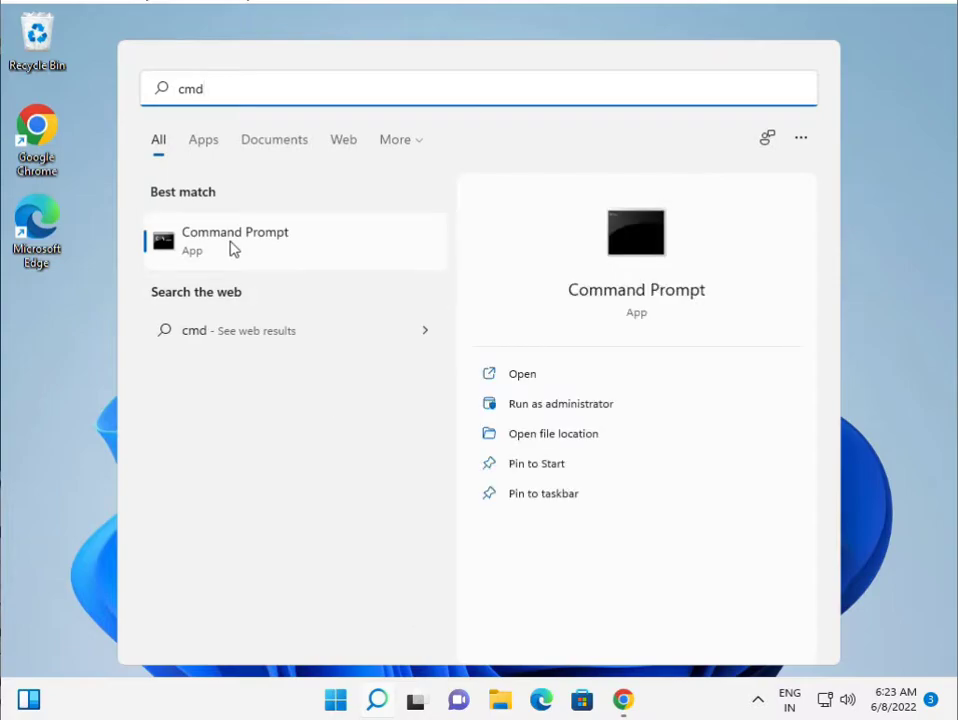
right_click(231, 246)
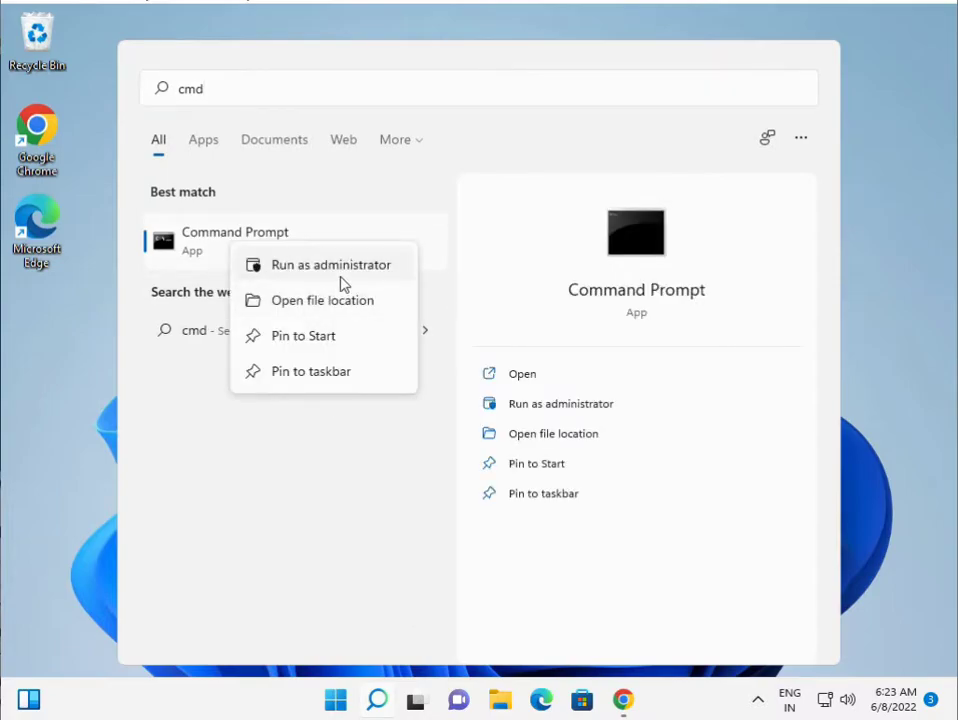
click(342, 268)
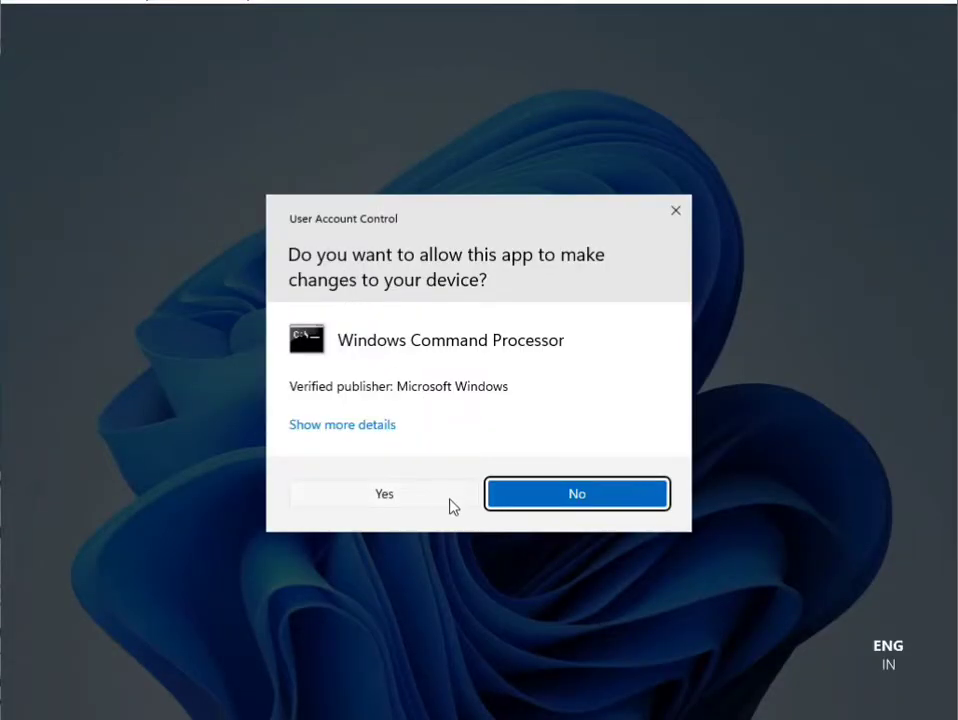
click(443, 505)
text(ipconfig /release)
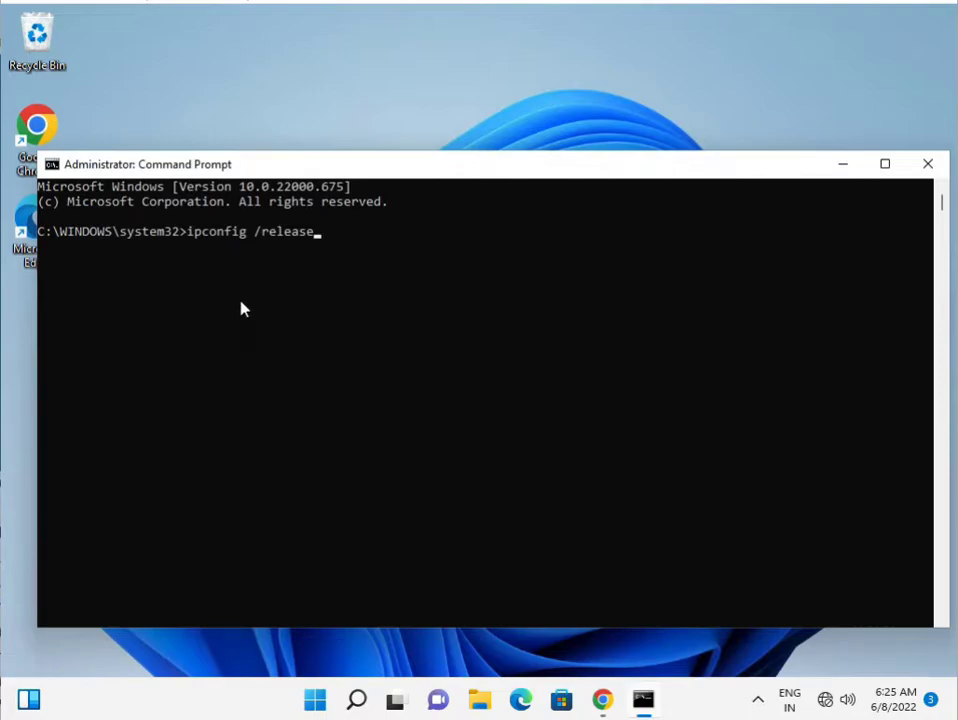
Step: Run ipconfig /release, then ipconfig /flushdns to flush the DNS resolver cache
key(Return)
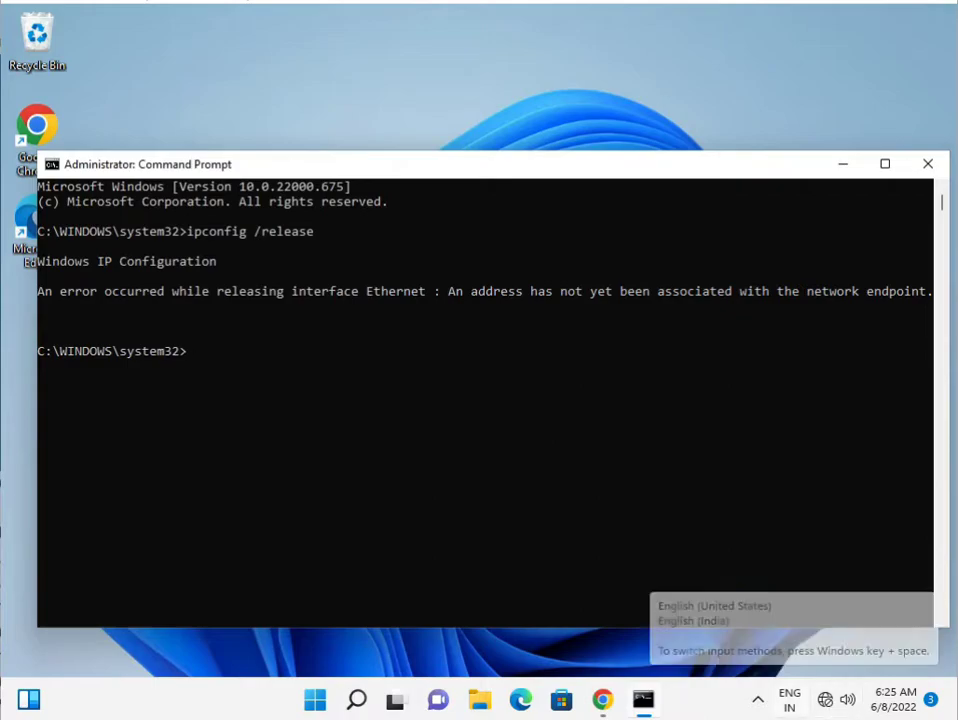
text(ipconfig /flushdns)
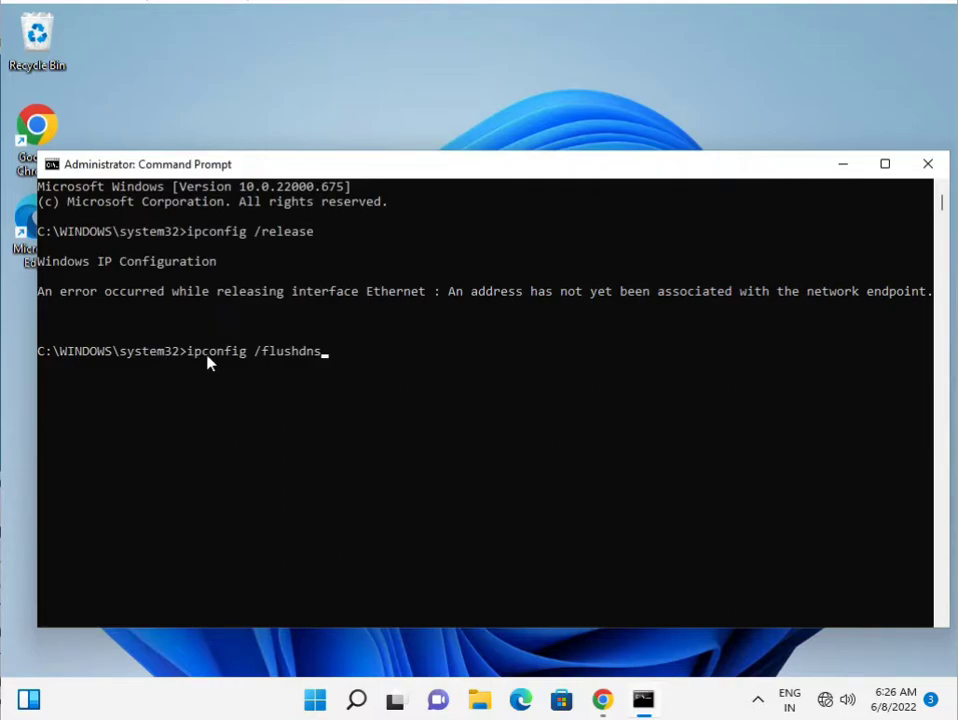
click(318, 357)
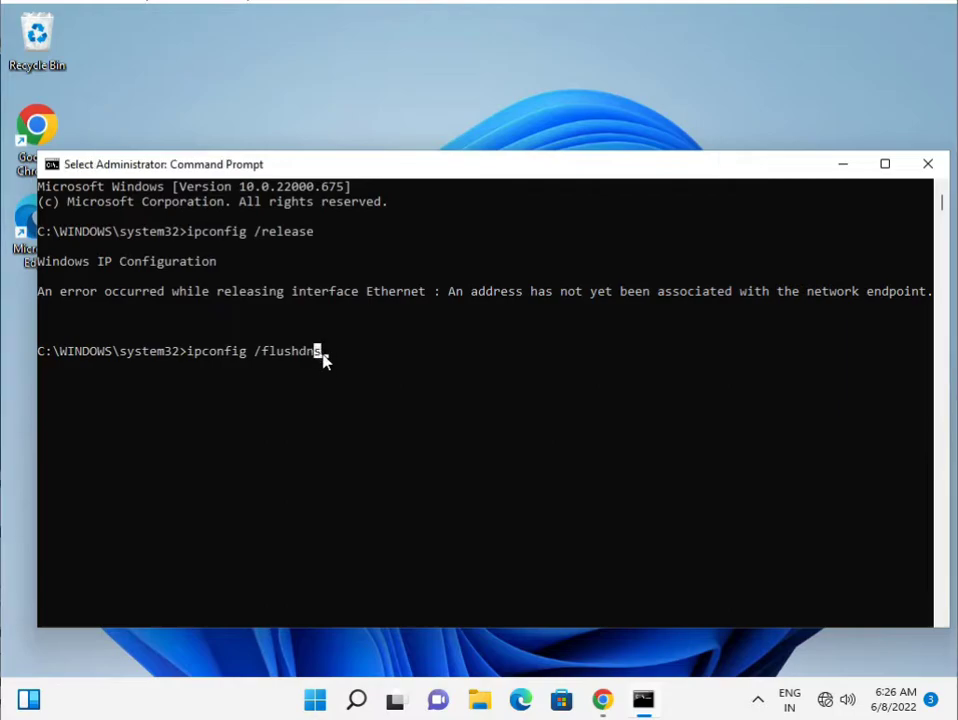
click(326, 357)
key(Escape)
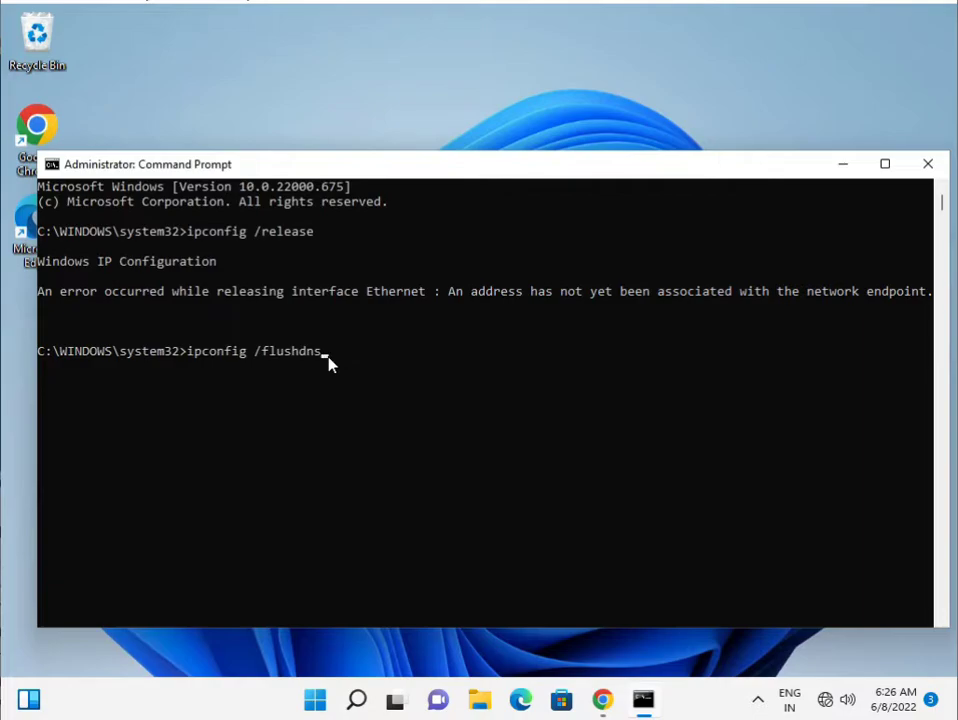
key(Return)
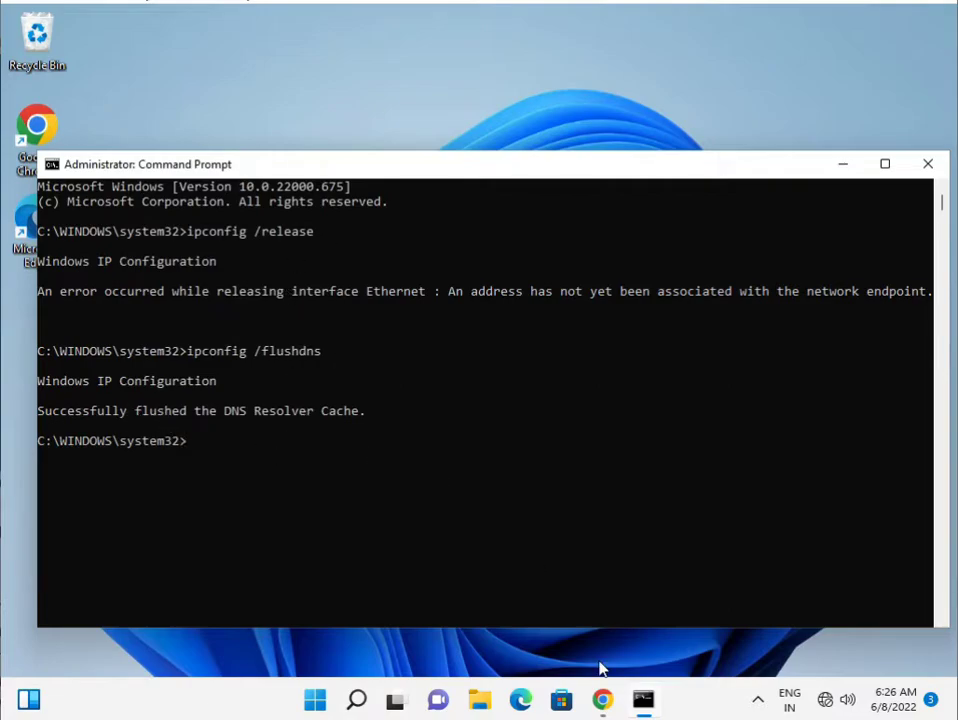
Step: Run ipconfig /renew, getting IPv4 address 10.0.2.15 and gateway 10.0.2.2
text(ipconfig /renew)
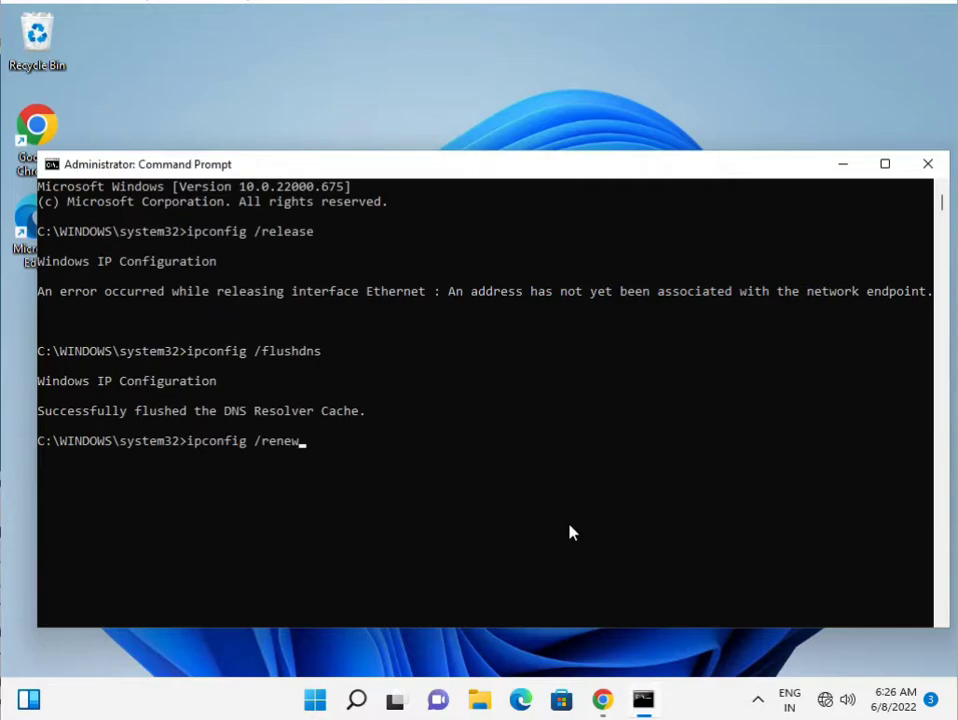
click(298, 444)
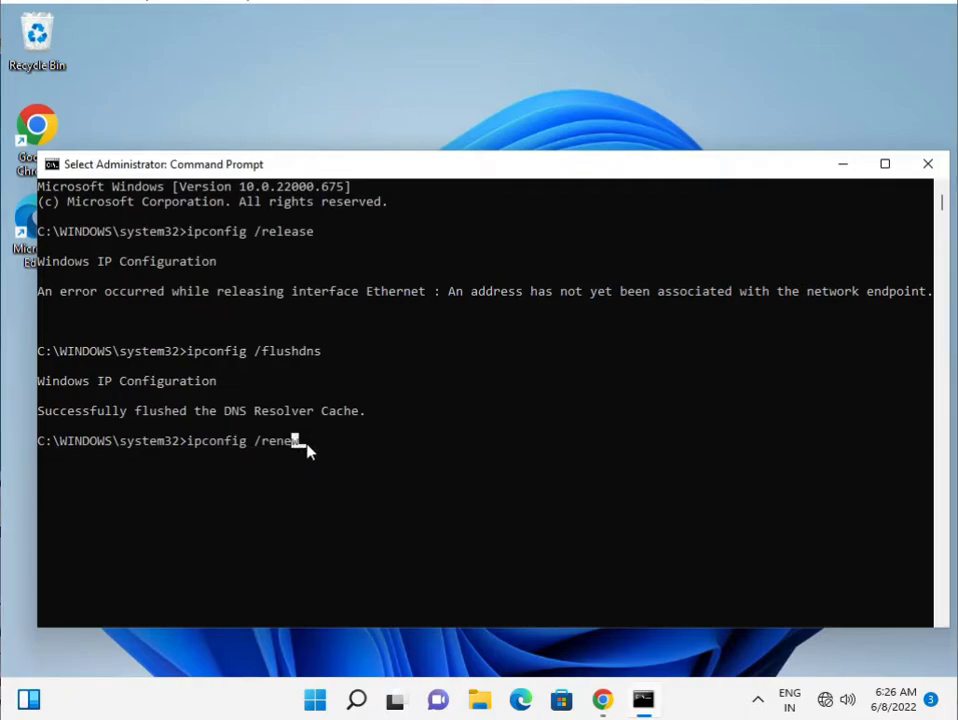
key(Return)
key(Return)
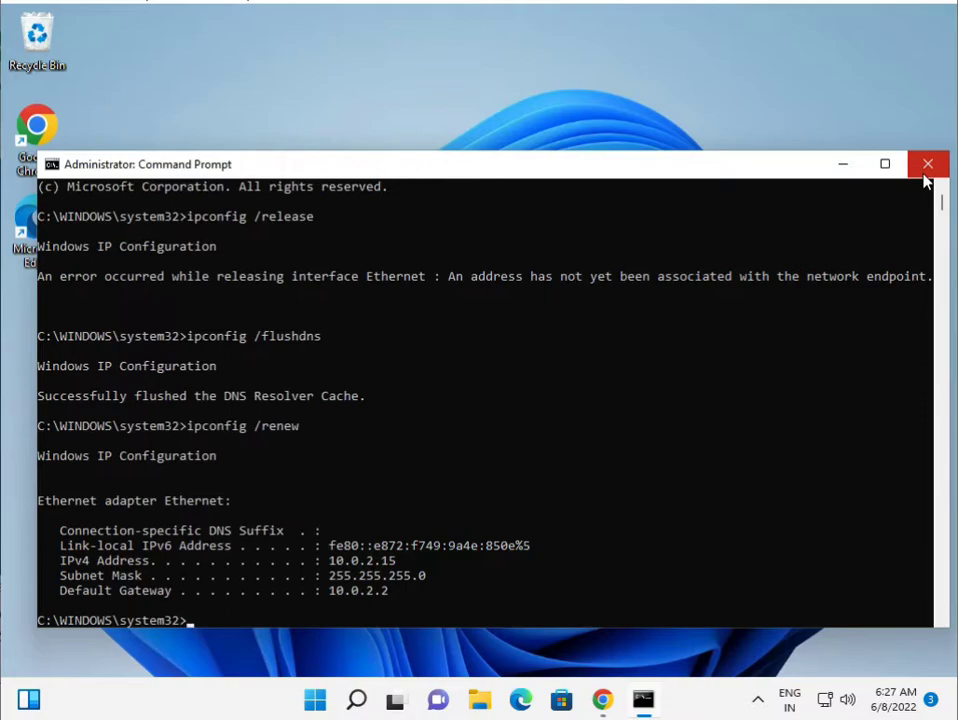
Step: Show the Windows Security tray quick-actions menu, then close Command Prompt
click(757, 700)
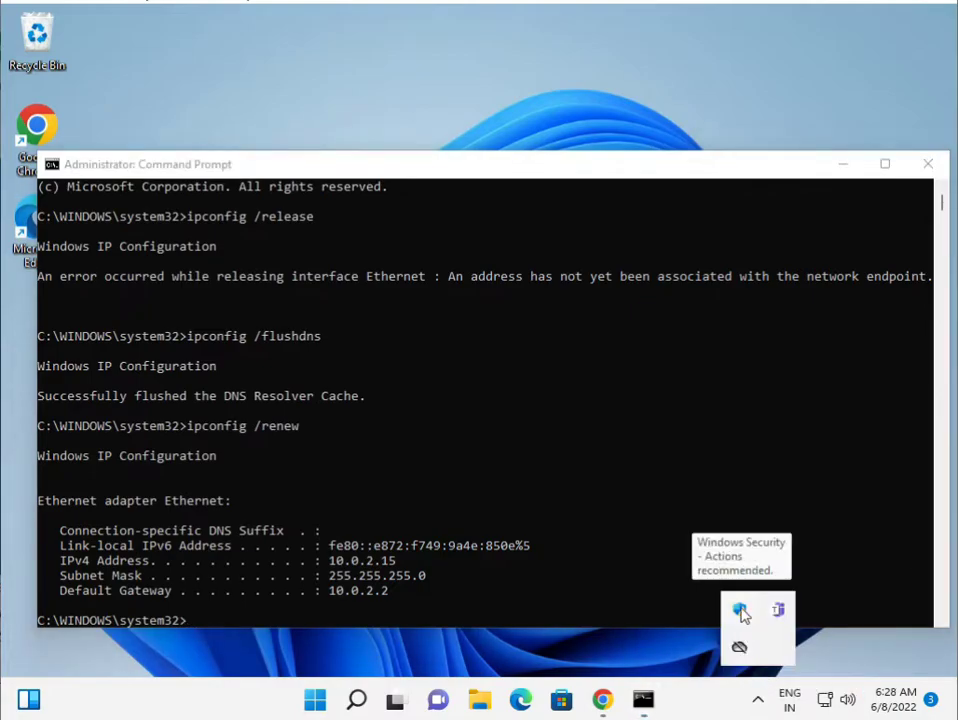
right_click(741, 612)
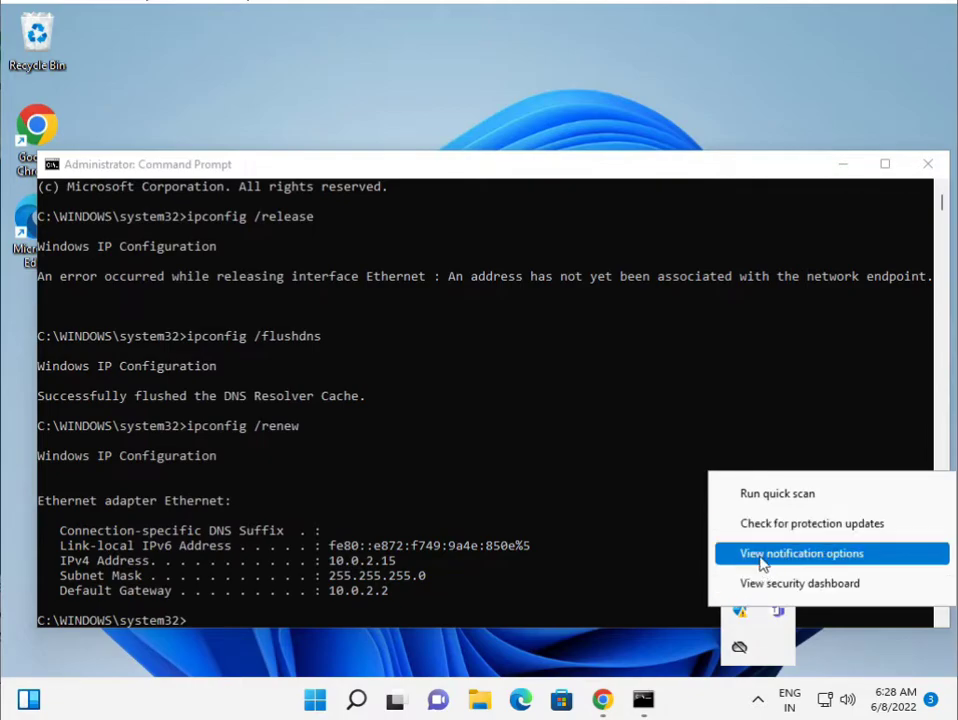
mouse_move(643, 699)
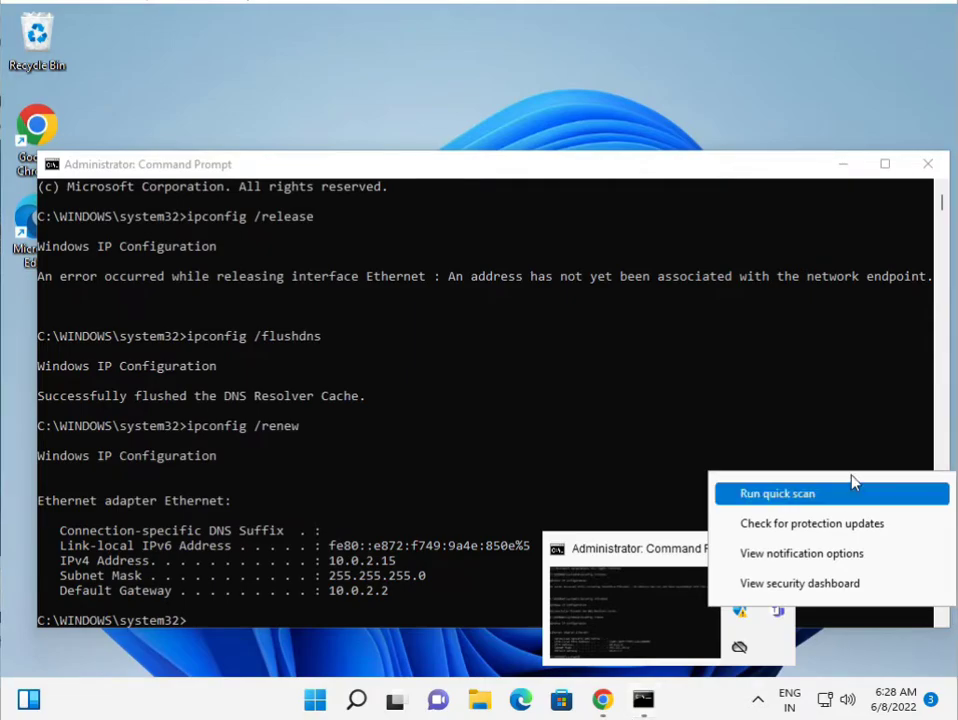
click(927, 165)
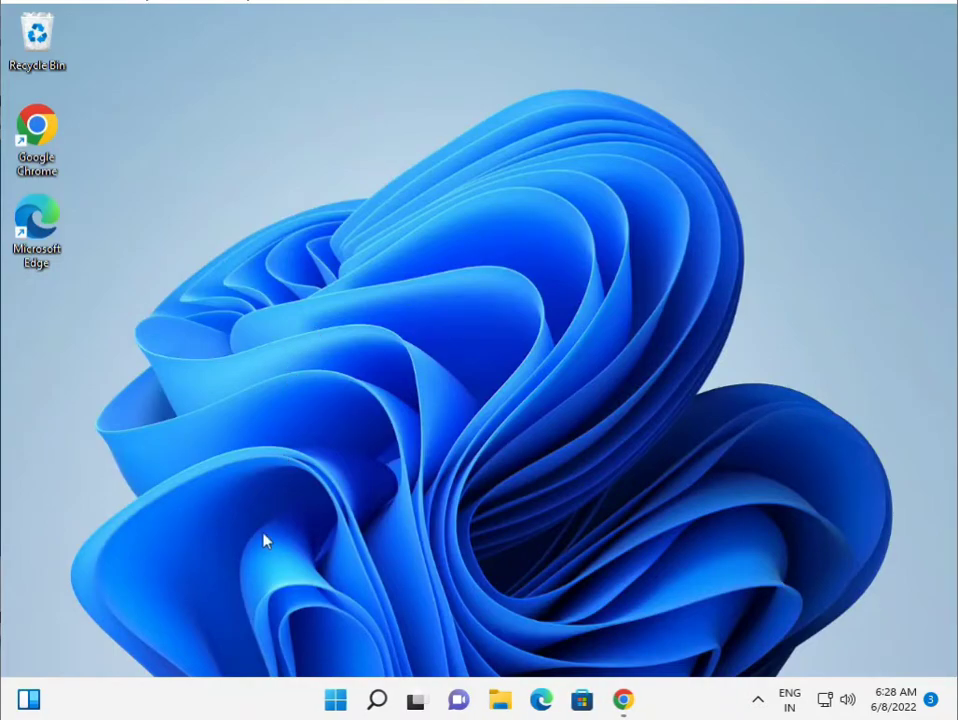
Step: Open Settings from Start and go to Apps > Apps & features
click(335, 705)
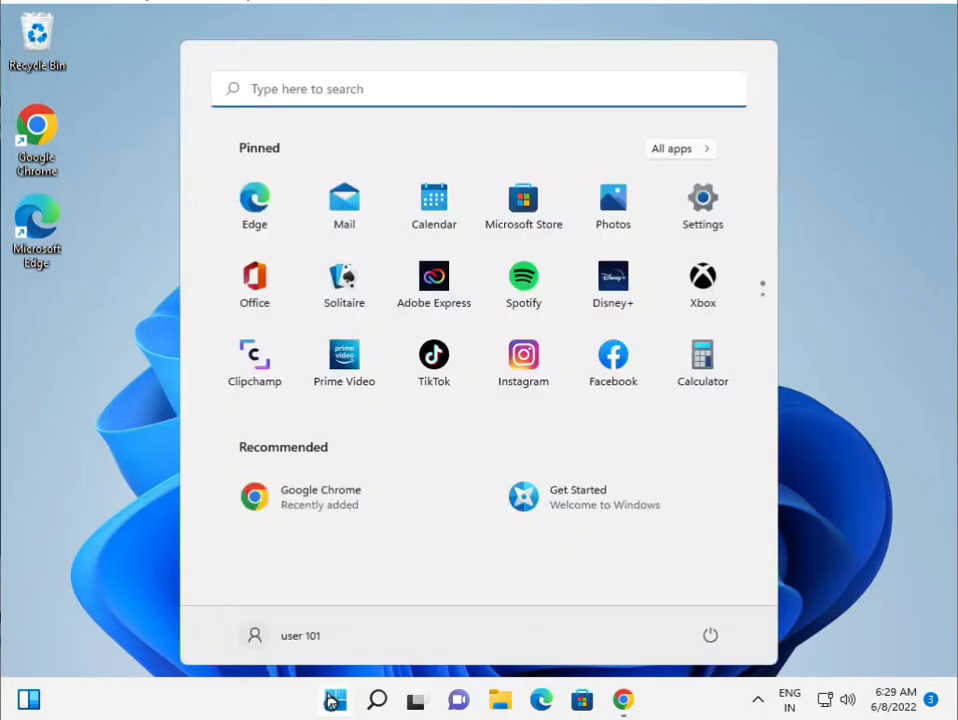
click(700, 205)
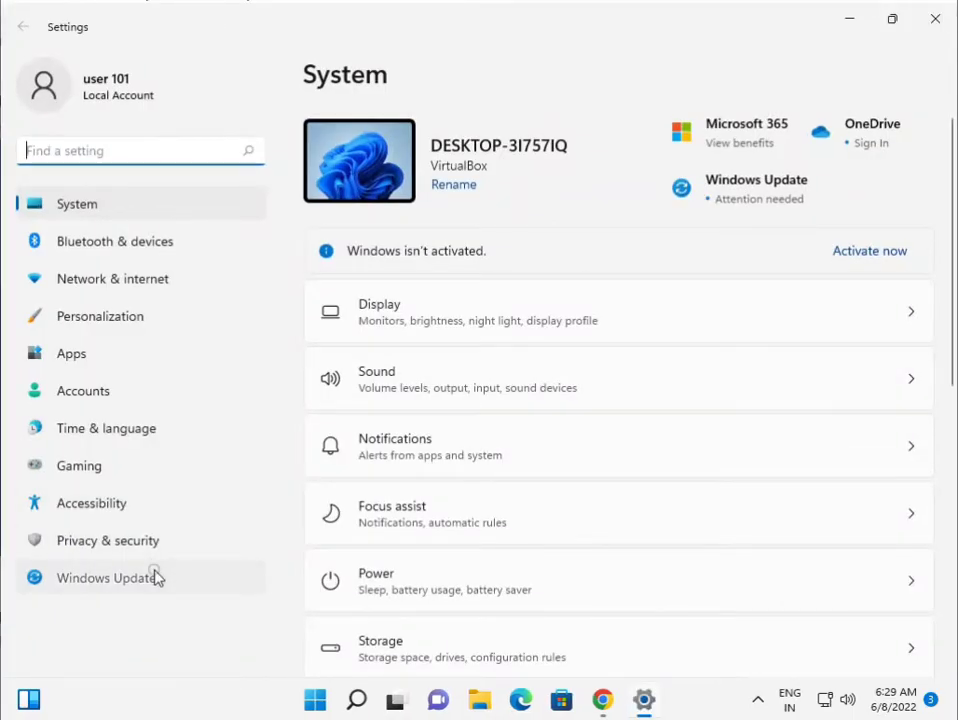
click(155, 577)
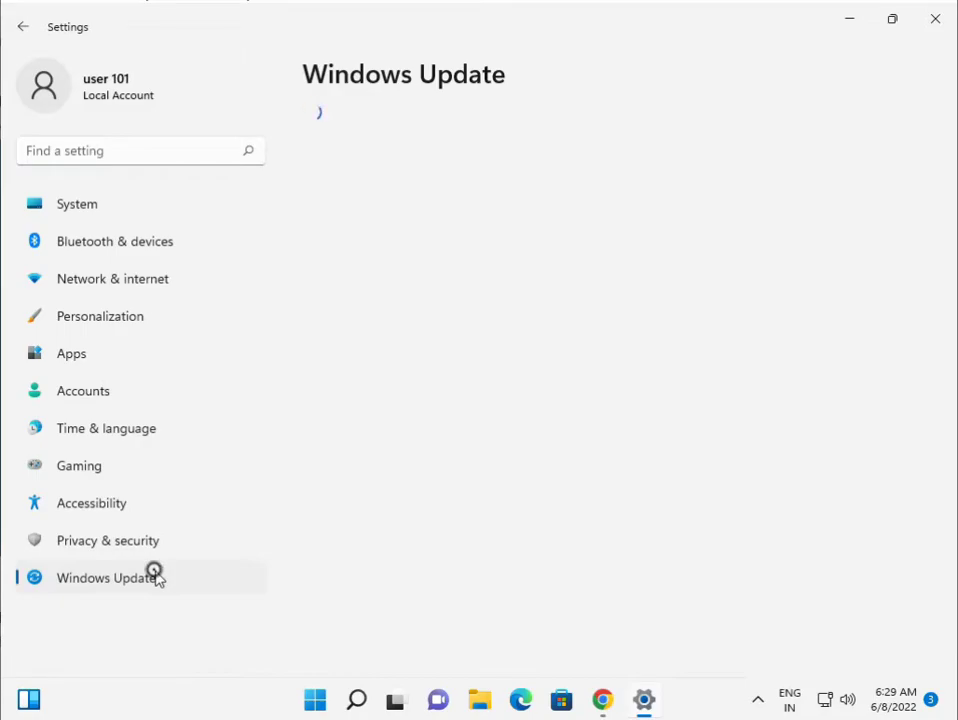
click(94, 350)
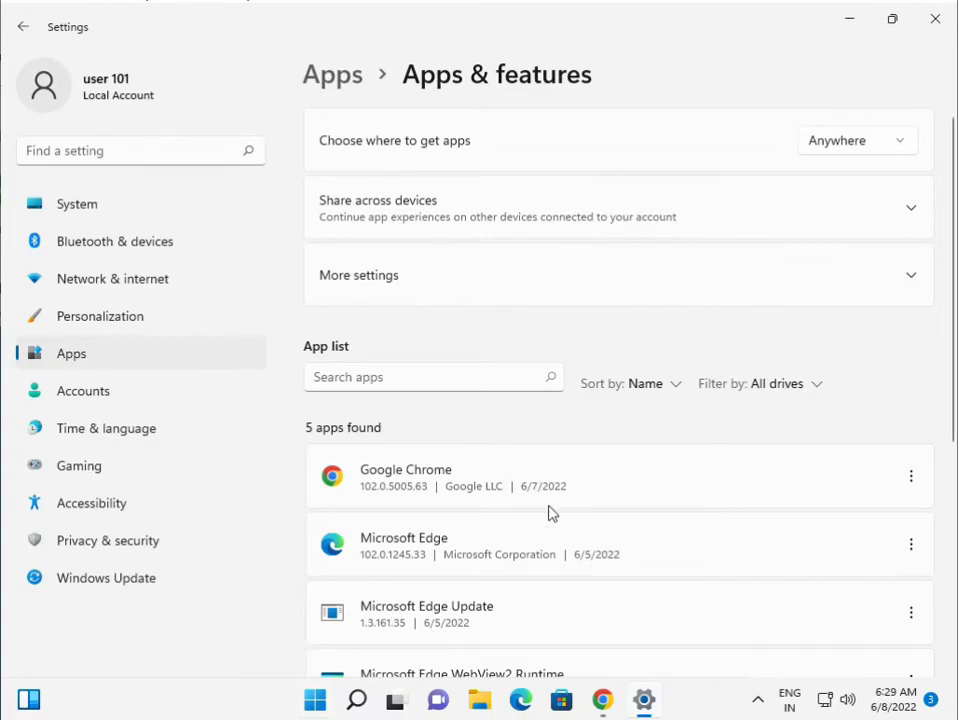
Step: Scroll the installed apps list down to Xbox Live and back up to the People entry
scroll(550, 520, down, 2)
scroll(557, 540, down, 1)
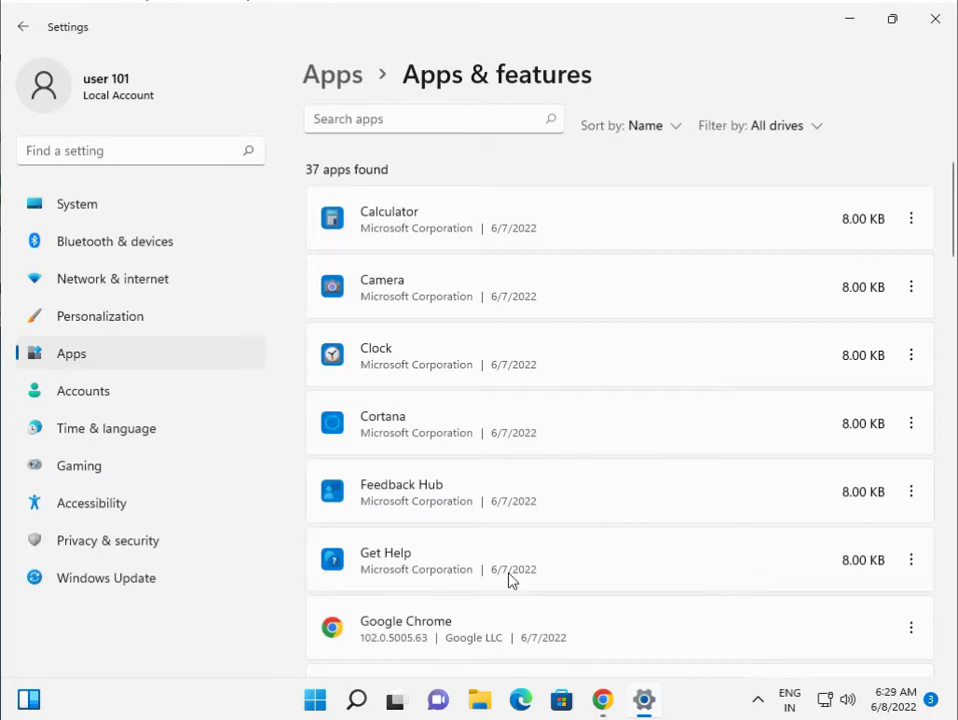
scroll(522, 540, down, 3)
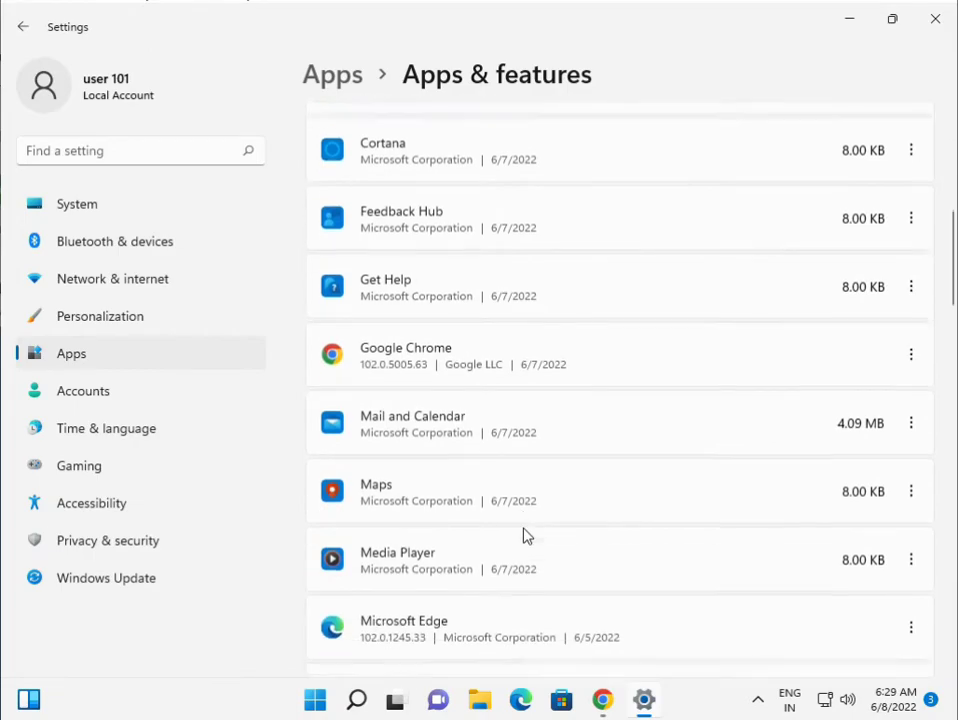
scroll(522, 536, down, 3)
scroll(522, 536, down, 3)
scroll(522, 536, down, 3)
scroll(522, 536, down, 3)
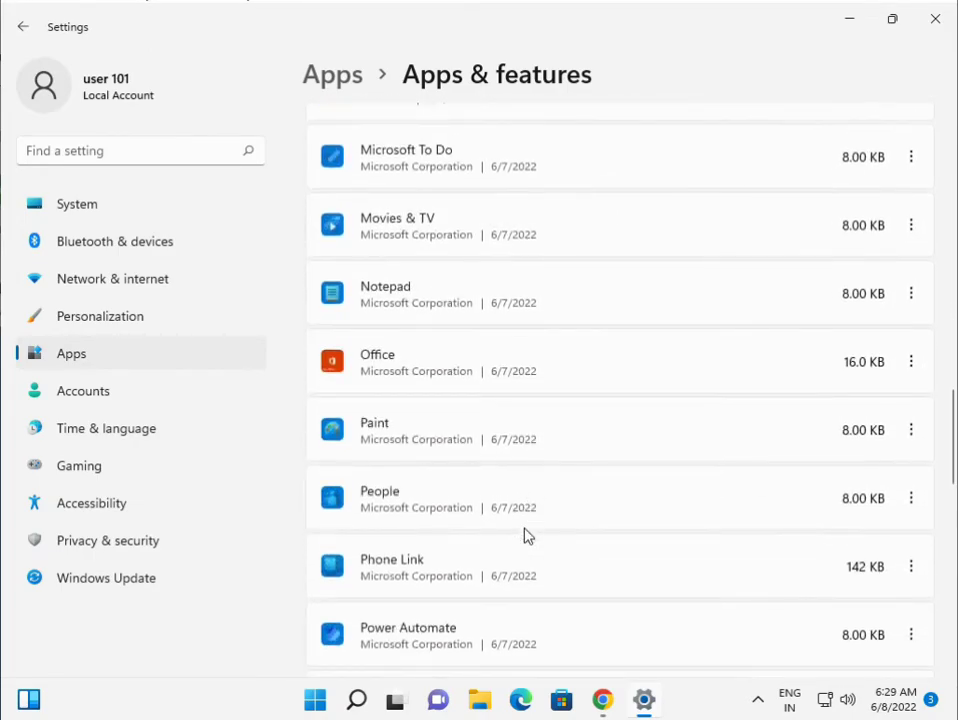
scroll(527, 536, down, 3)
scroll(527, 536, down, 3)
scroll(527, 536, down, 3)
scroll(527, 536, down, 3)
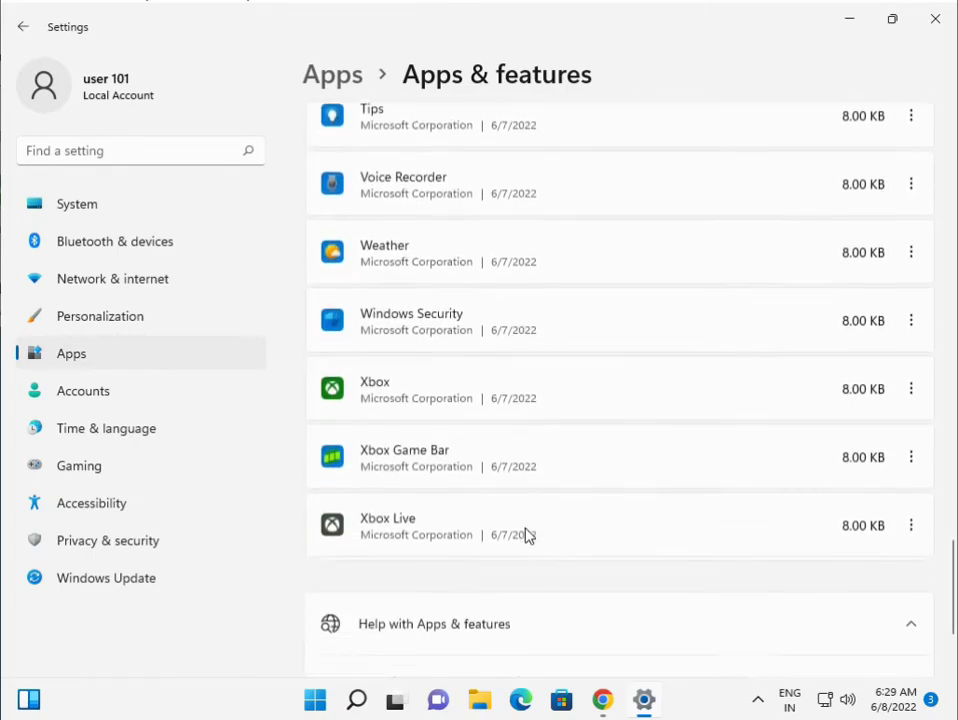
scroll(527, 536, down, 2)
scroll(527, 536, up, 1)
scroll(527, 536, up, 2)
scroll(527, 536, up, 3)
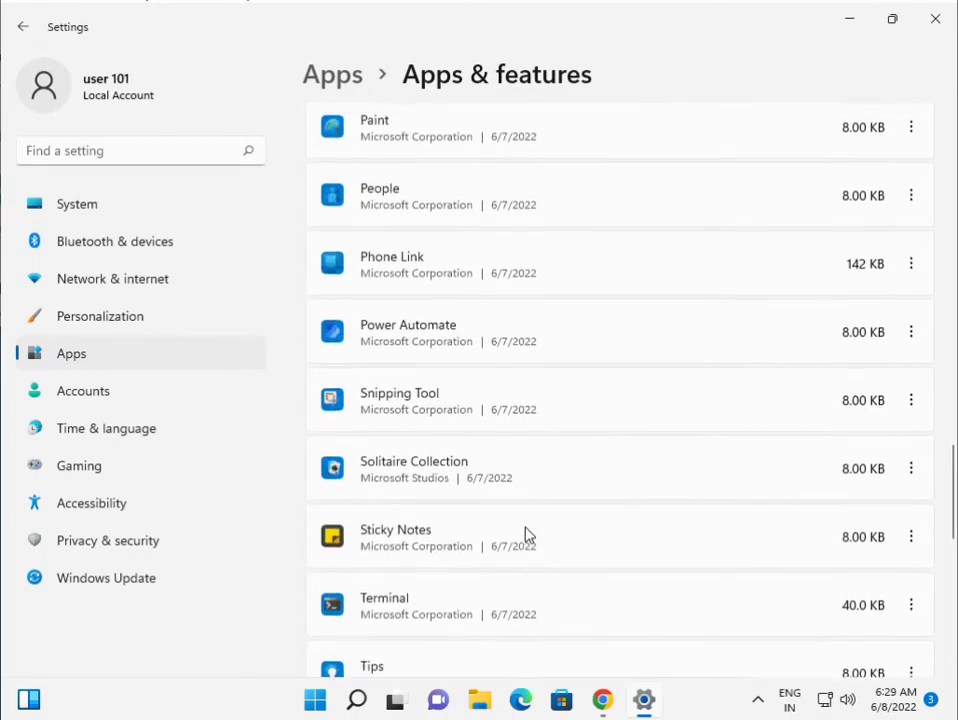
scroll(527, 536, up, 1)
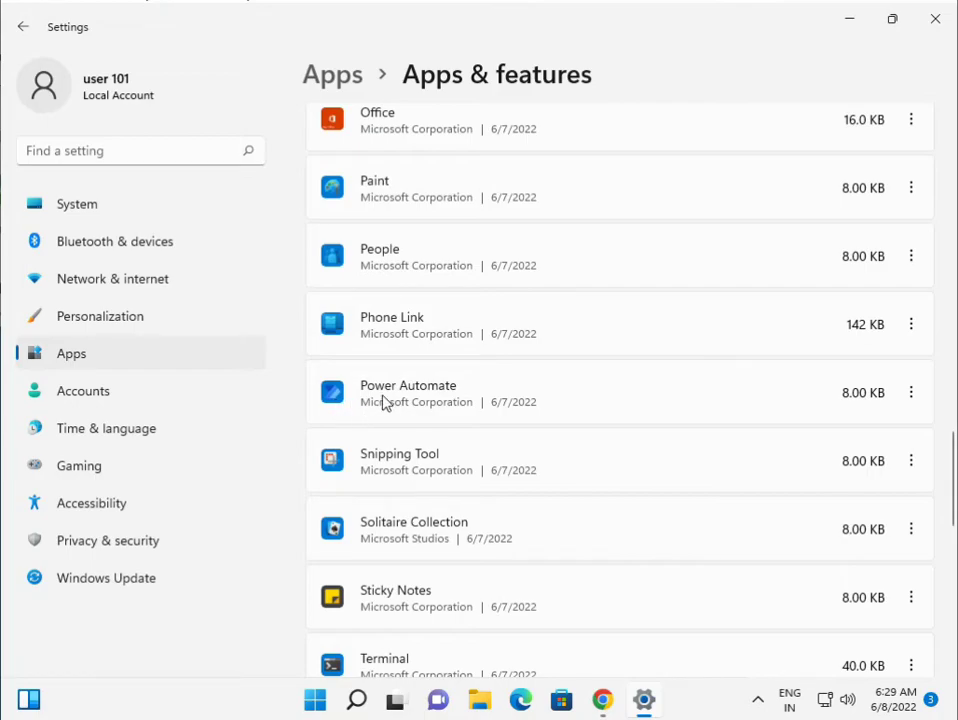
Step: Open the People app's Advanced options page and bring its Terminate, Repair, Reset and Uninstall sections into view
click(384, 268)
click(672, 262)
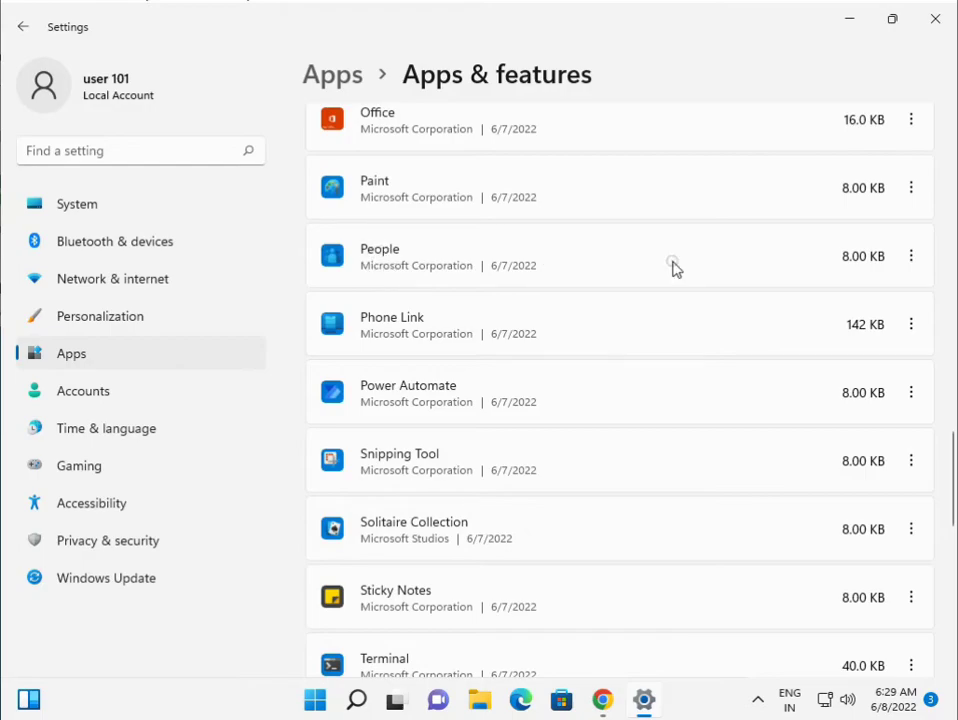
click(915, 258)
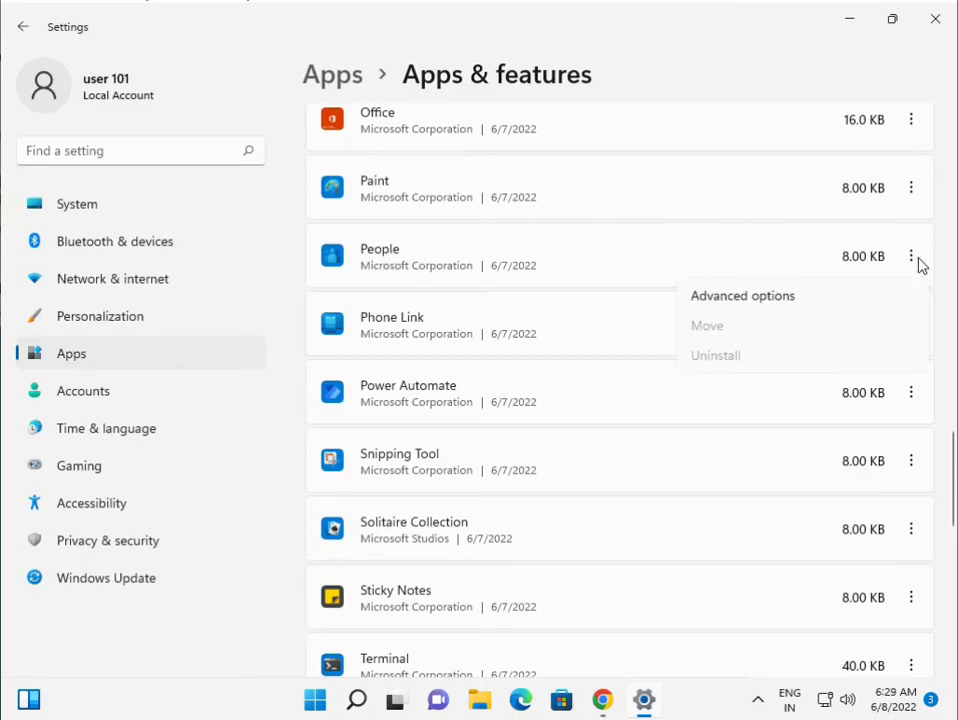
click(751, 300)
click(712, 300)
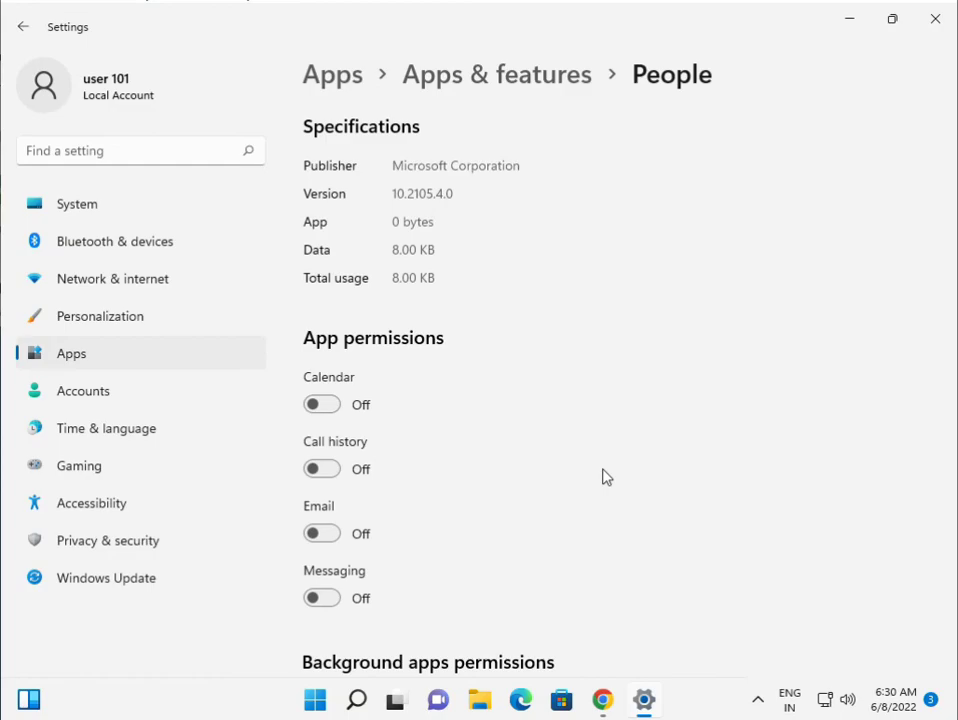
scroll(603, 477, down, 3)
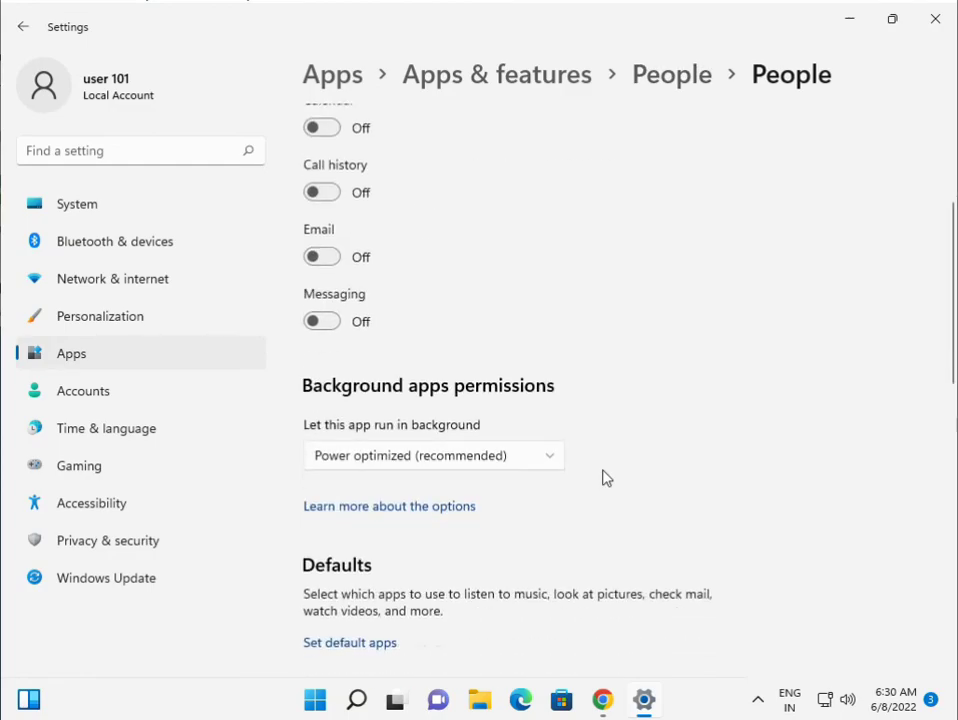
scroll(604, 478, down, 5)
scroll(605, 479, down, 1)
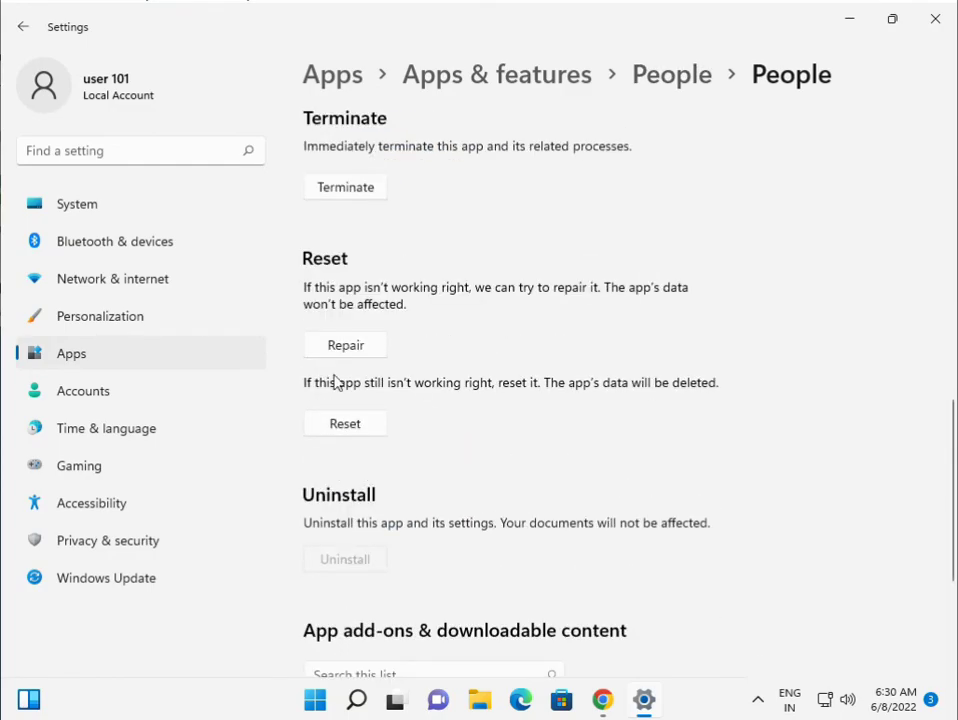